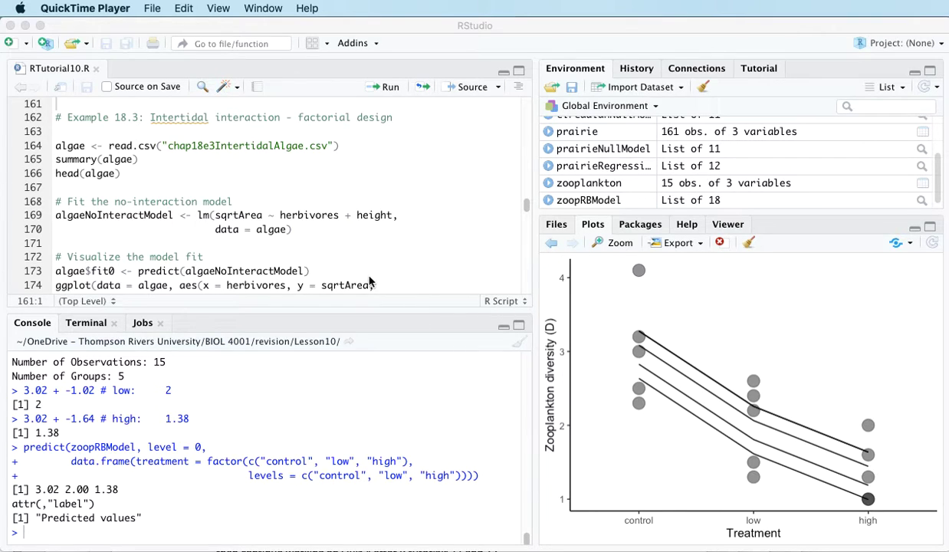
- Load chap18e3IntertidalAlgae.csv into algae, and run its summary and head lines from the script
left_click(55, 145)
left_click(385, 88)
left_click(385, 87)
left_click(385, 87)
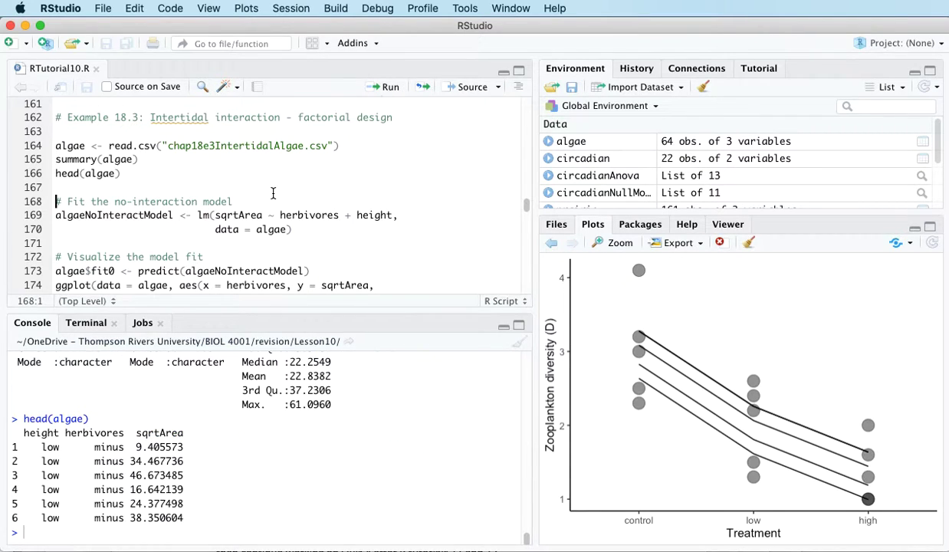
- Examine the algae summary and first rows in the console, checking the height, herbivores and sqrtArea columns
scroll(290, 479, "up", 5)
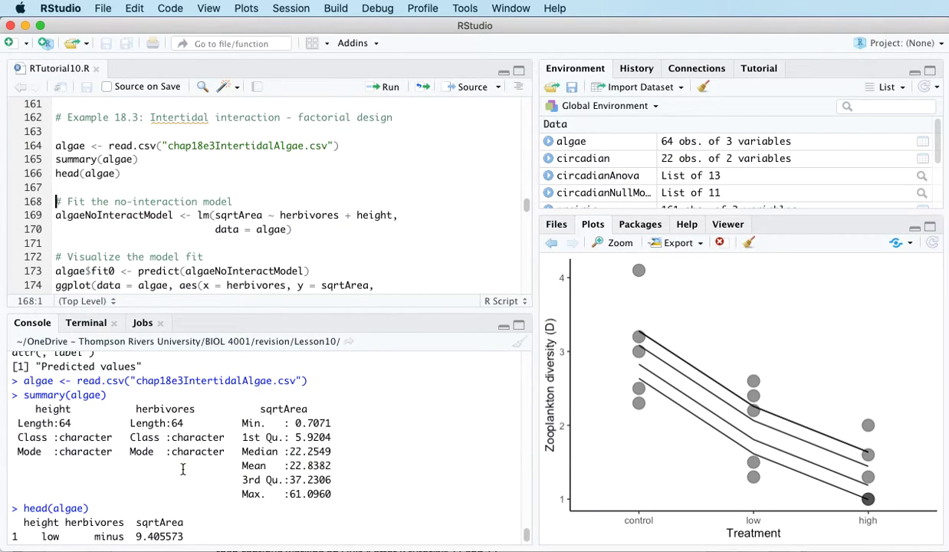
scroll(253, 460, "down", 2)
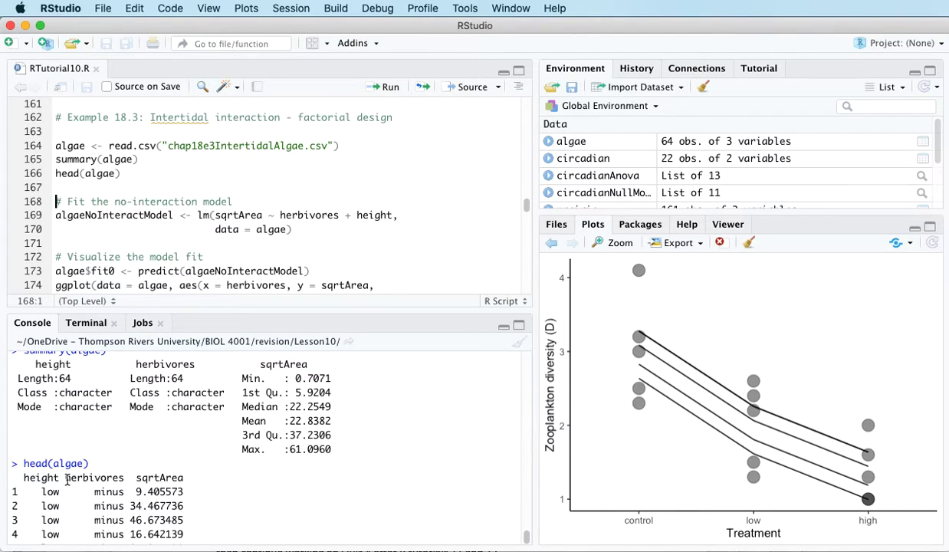
left_click_drag(66, 477, 125, 478)
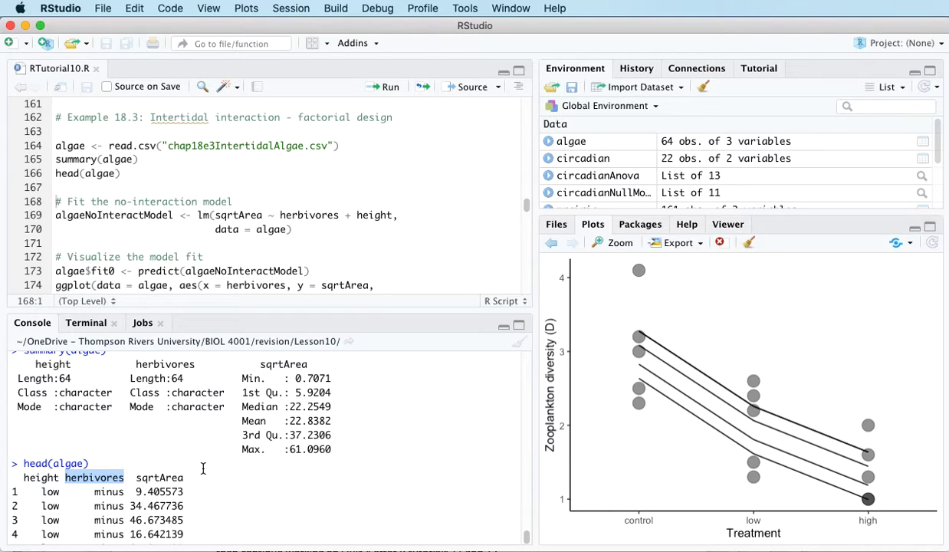
scroll(207, 468, "down", 3)
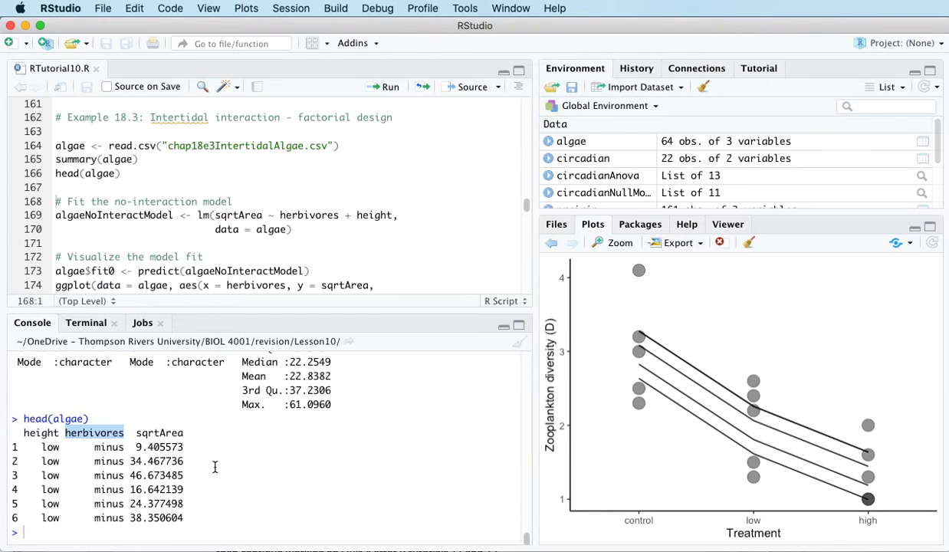
scroll(214, 466, "up", 3)
scroll(213, 469, "up", 3)
scroll(212, 469, "down", 3)
double_click(103, 492)
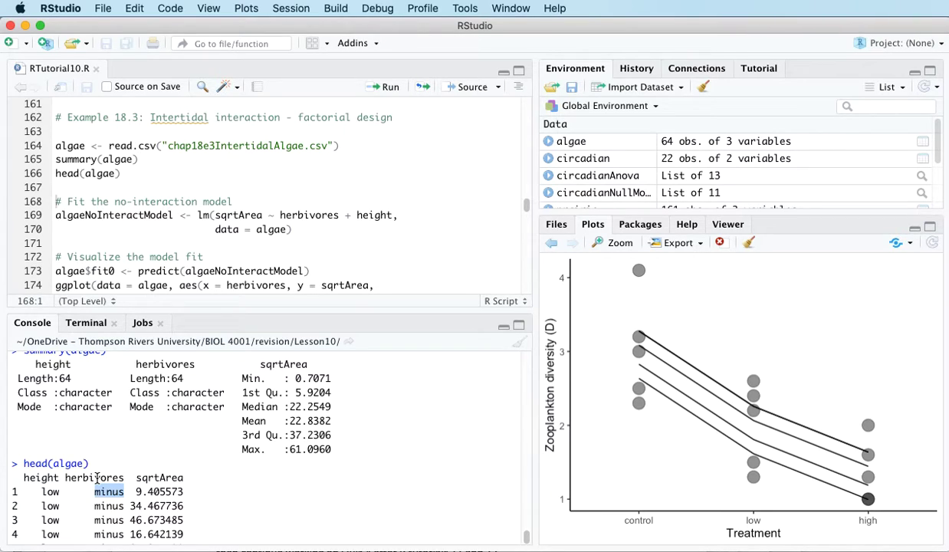
double_click(41, 478)
scroll(202, 471, "down", 2)
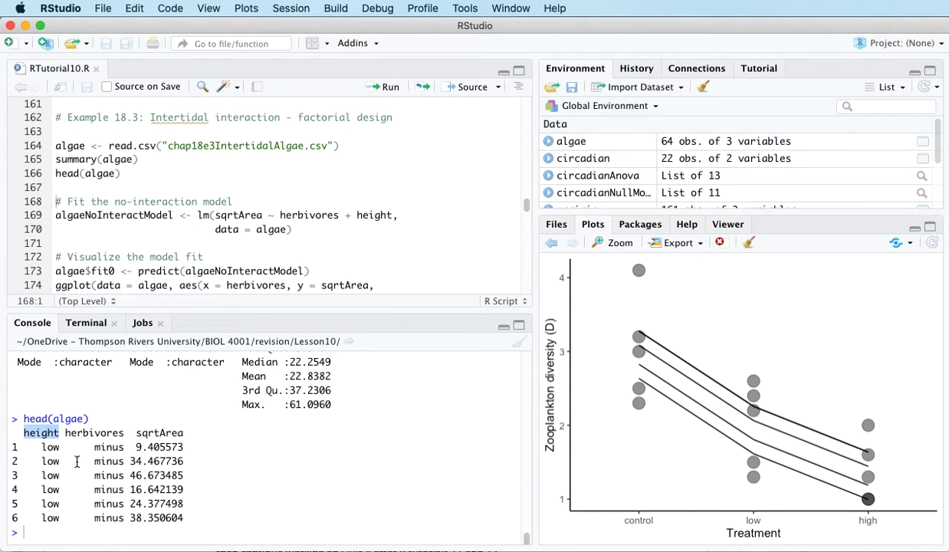
left_click(176, 448)
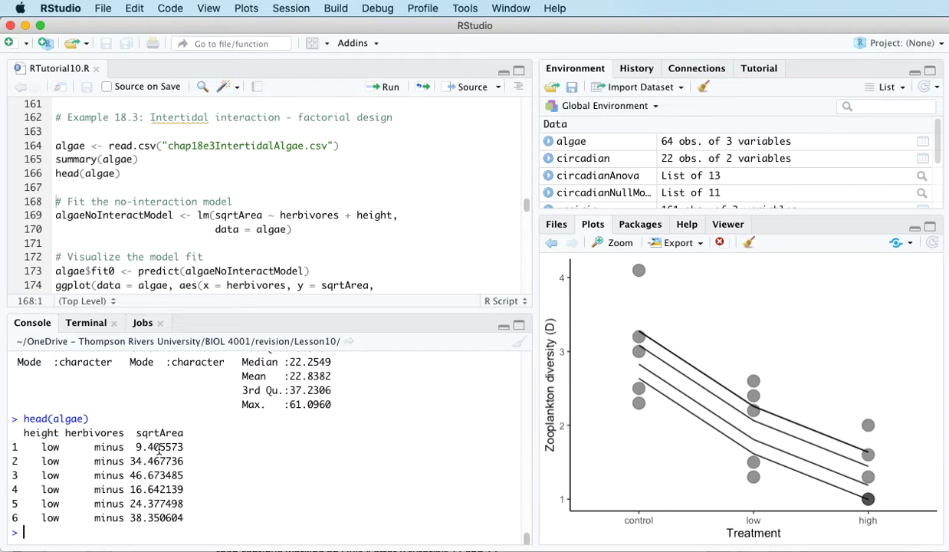
left_click_drag(154, 447, 165, 447)
left_click(195, 455)
scroll(100, 219, "down", 2)
scroll(131, 198, "up", 2)
- Examine the no-interaction model's formula in the script, checking the response sqrtArea and the terms herbivores and height
left_click(56, 211)
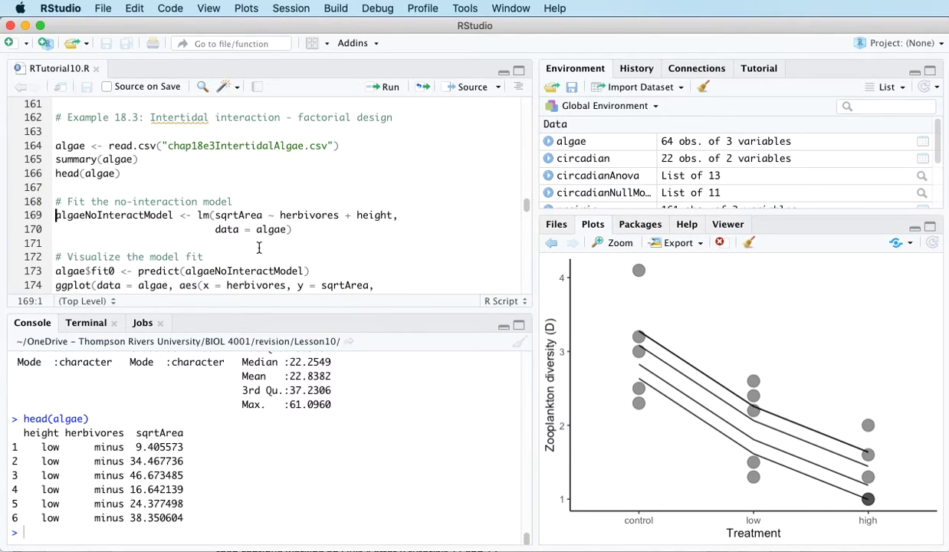
double_click(223, 215)
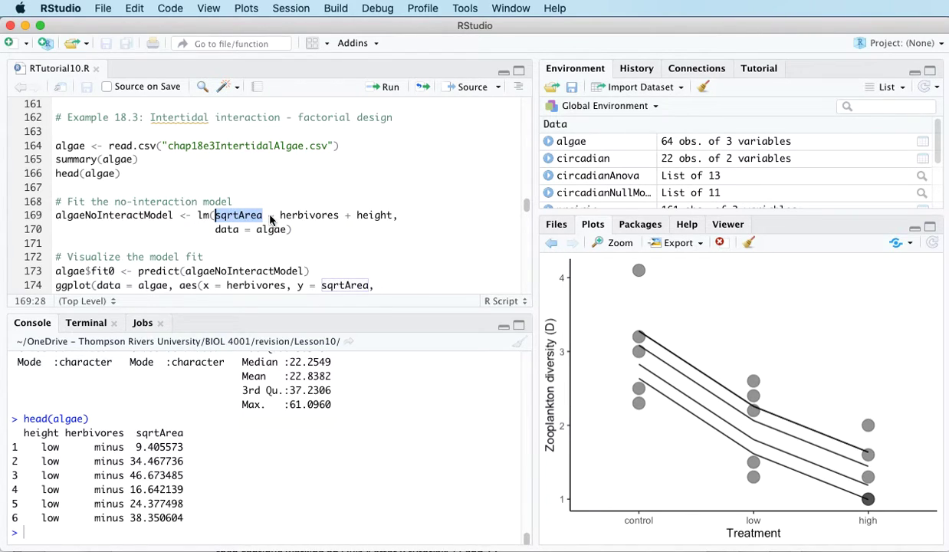
double_click(299, 218)
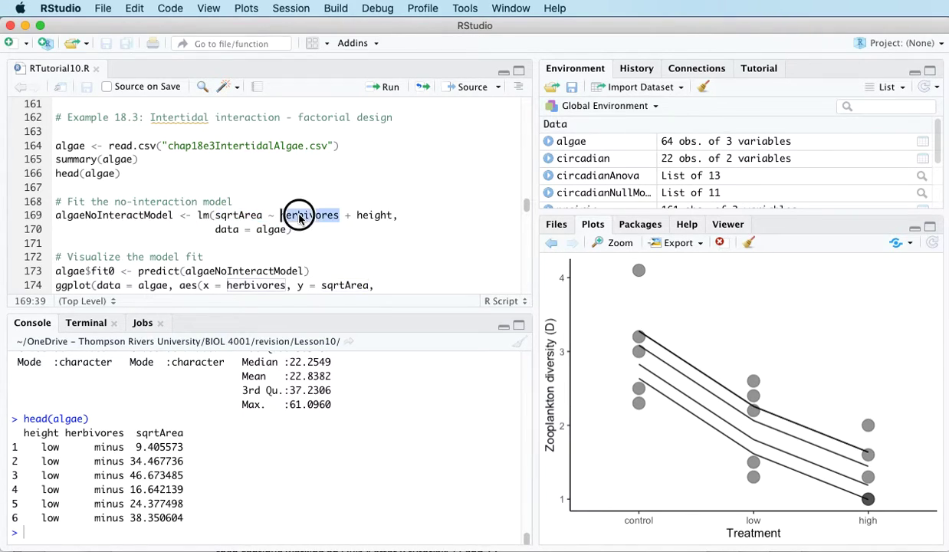
double_click(371, 216)
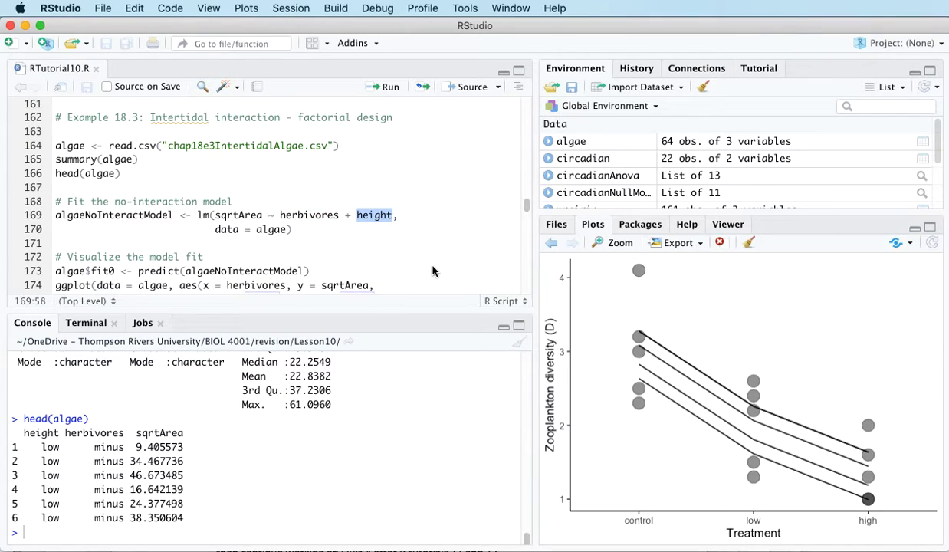
left_click(184, 230)
left_click_drag(115, 202, 203, 201)
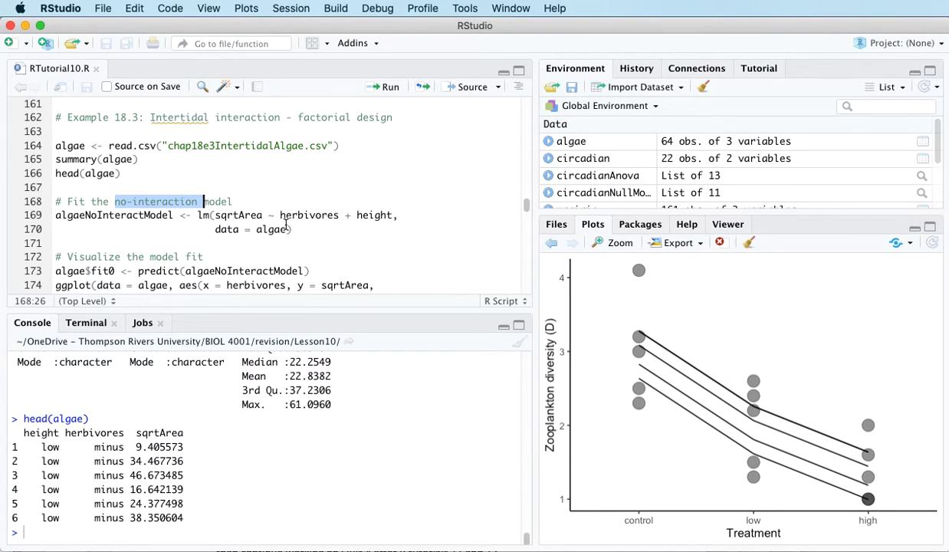
left_click_drag(280, 215, 392, 215)
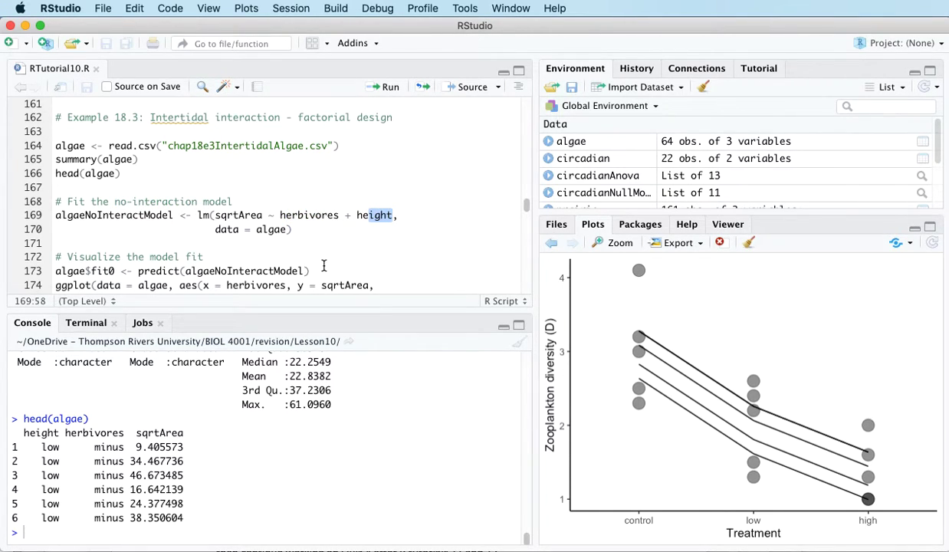
left_click(305, 229)
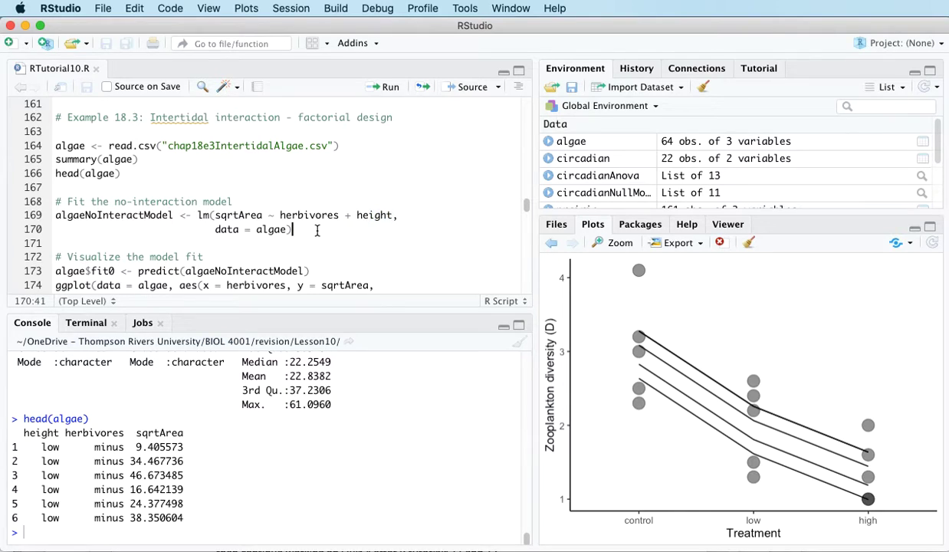
left_click_drag(281, 215, 381, 216)
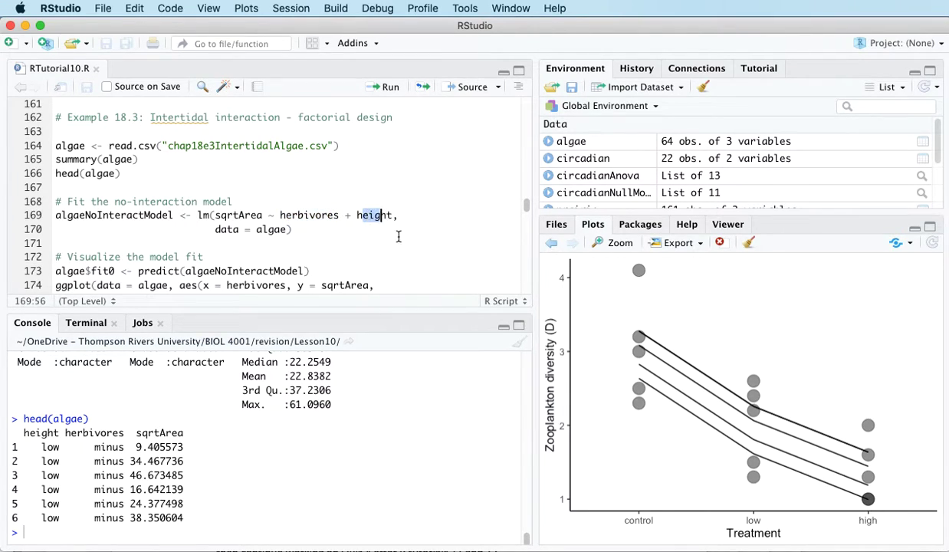
- Run the lm statement that fits algaeNoInteractModel with sqrtArea ~ herbivores + height on the algae data
left_click(319, 237)
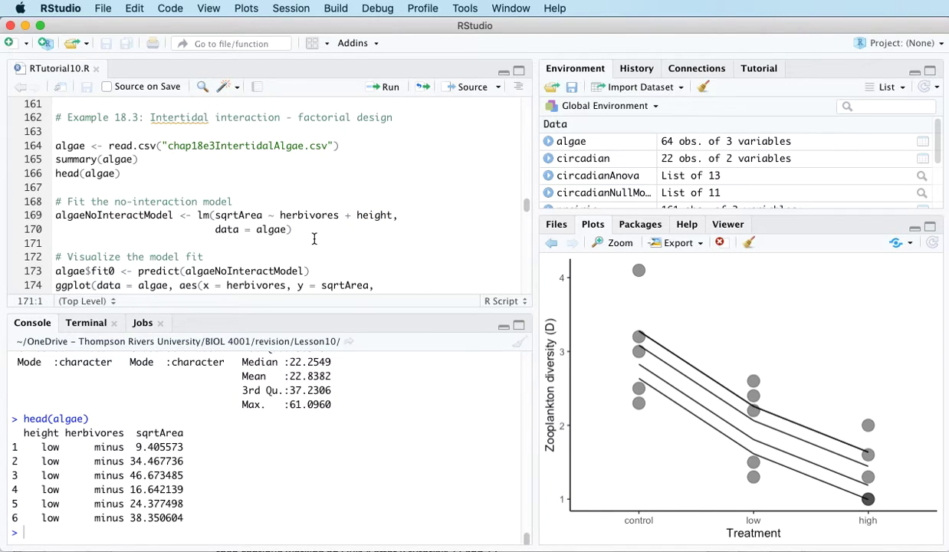
left_click(54, 216)
left_click(376, 89)
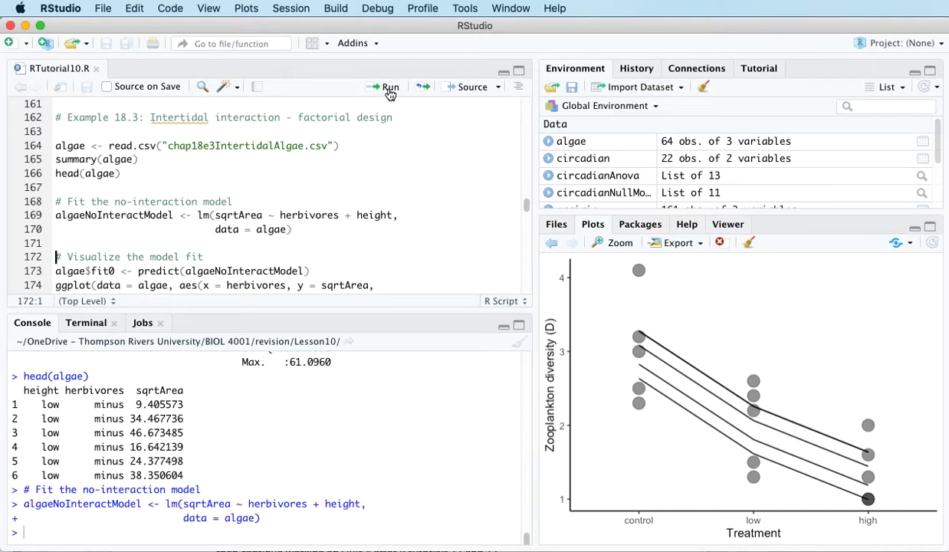
- Run the code that stores the no-interaction model's predictions in algae$fit0 and plots the fit with ggplot
scroll(304, 185, "down", 4)
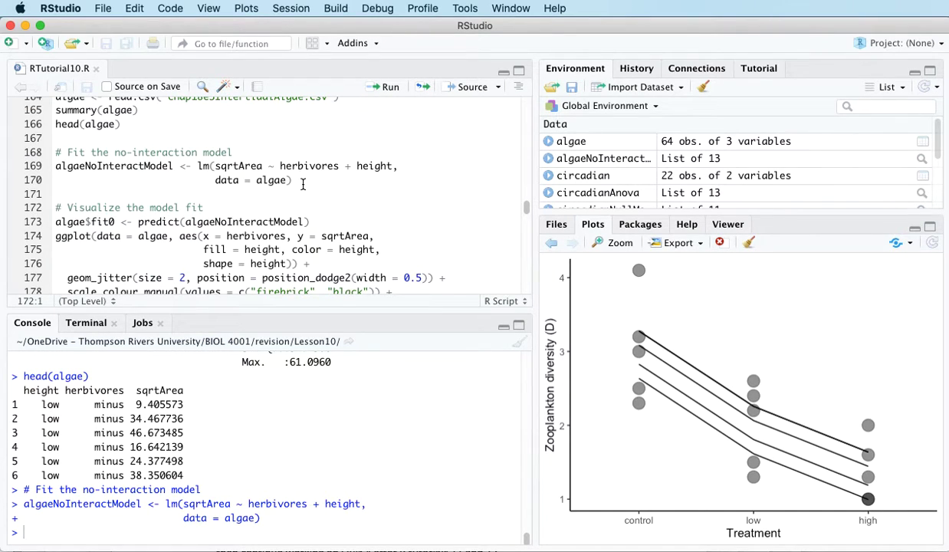
left_click(57, 122)
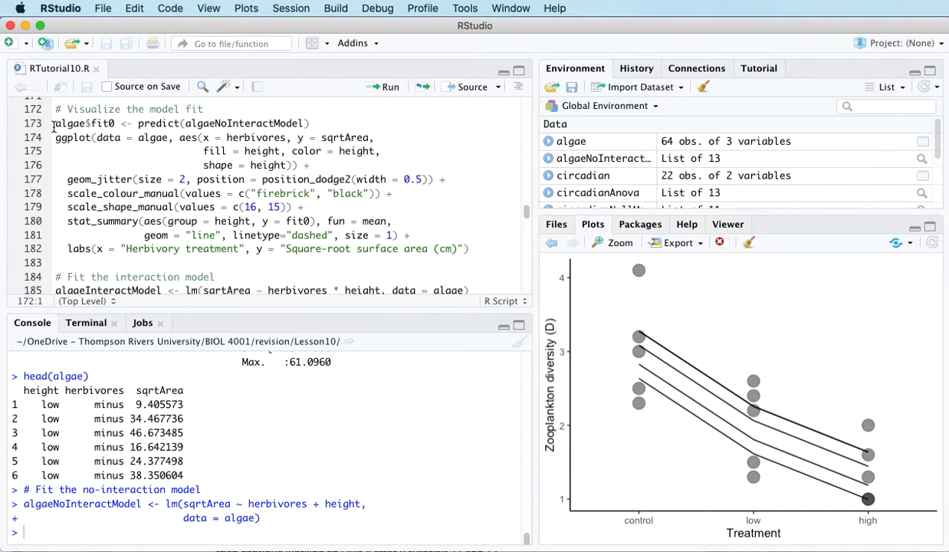
left_click(385, 87)
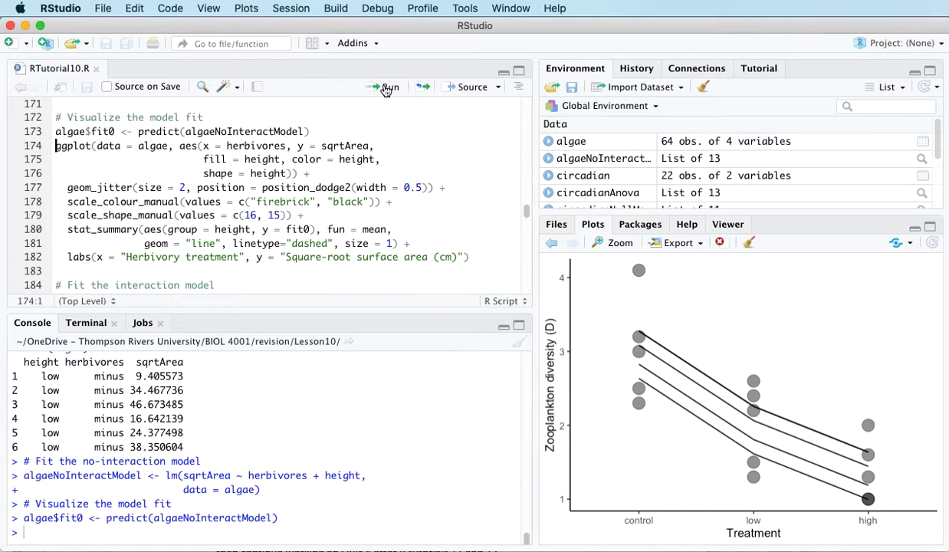
left_click(386, 86)
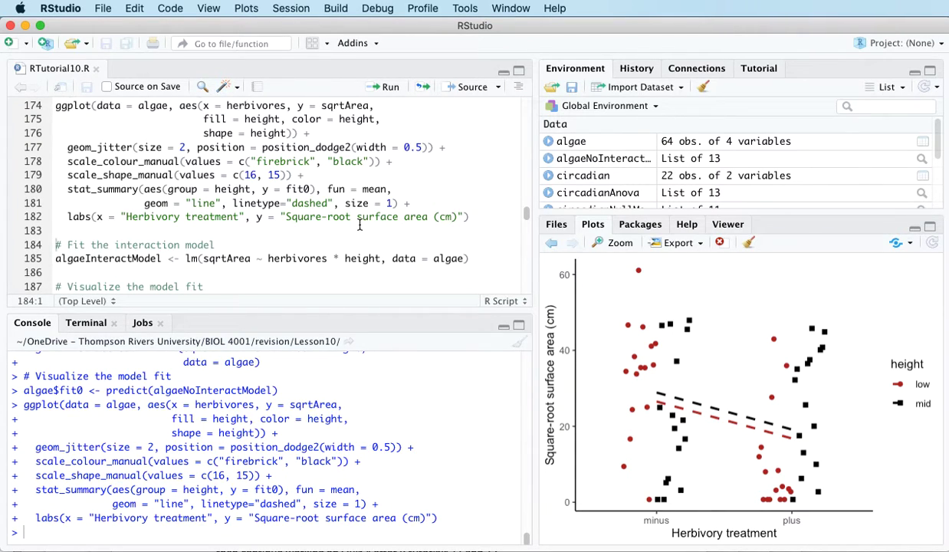
- Compare the interaction model's code with the herbivores and height terms in the no-interaction formula
scroll(359, 225, "down", 3)
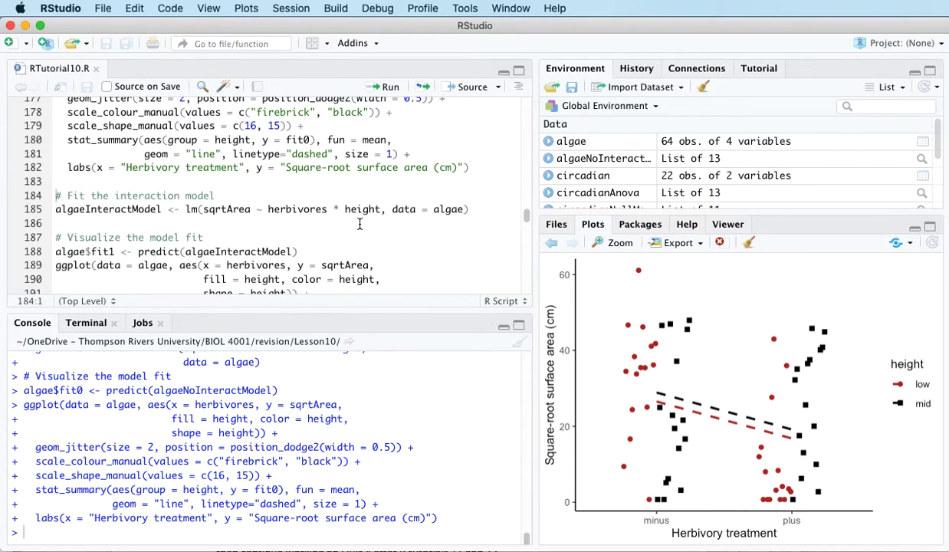
scroll(359, 223, "down", 3)
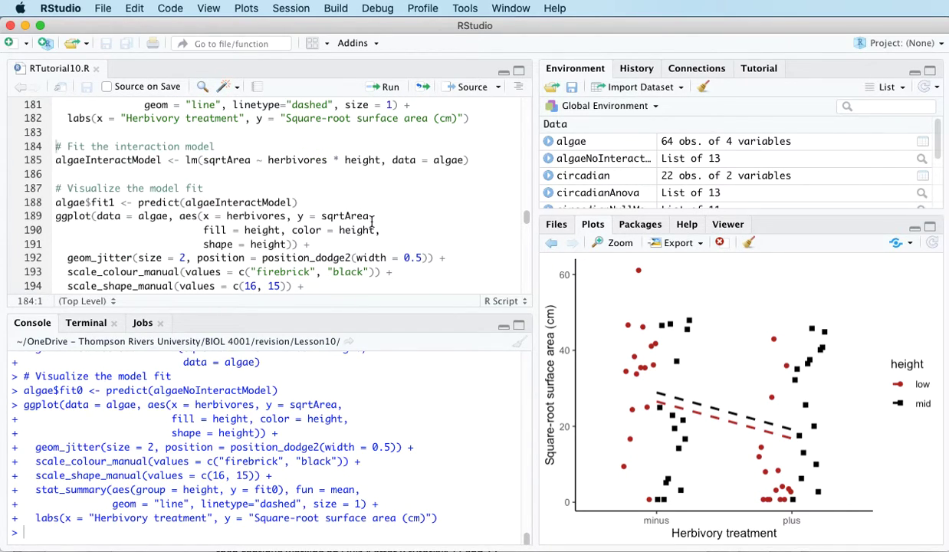
scroll(307, 176, "up", 6)
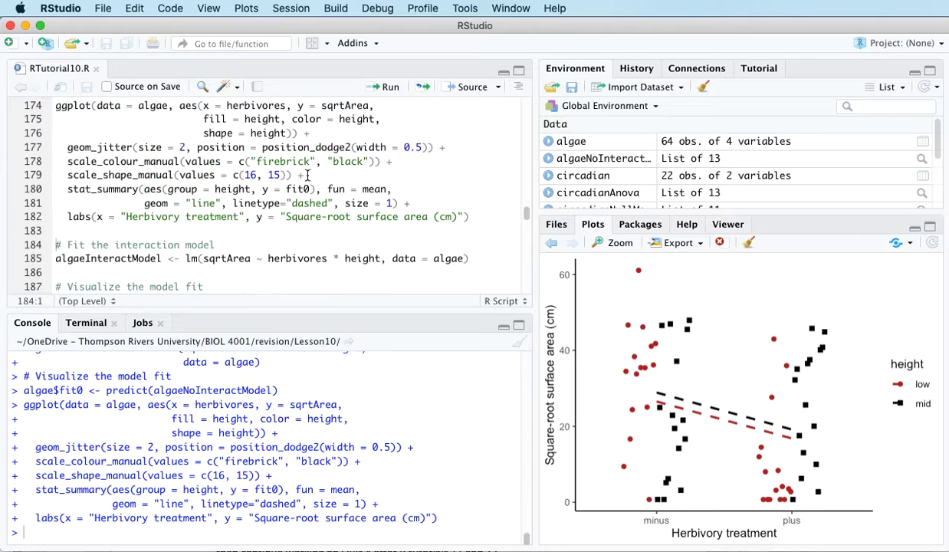
scroll(307, 176, "up", 6)
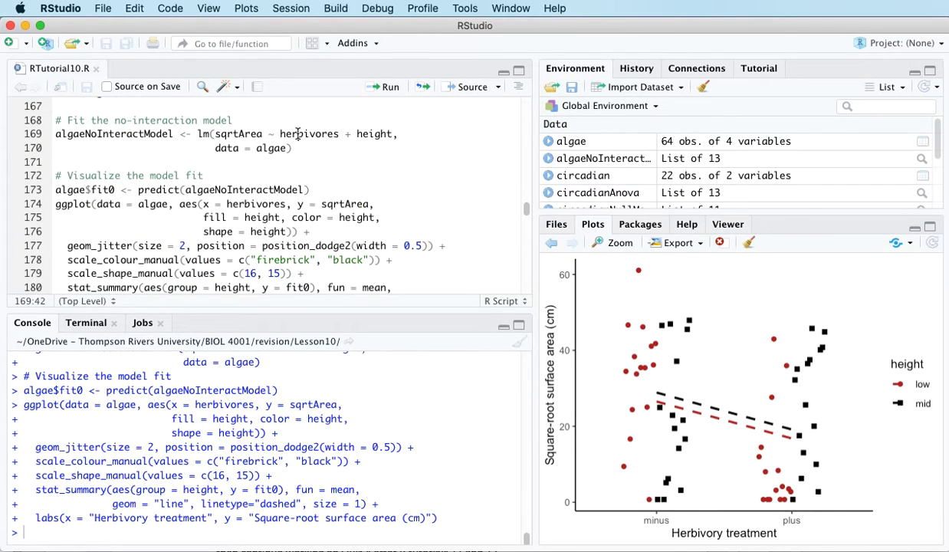
double_click(289, 133)
double_click(359, 134)
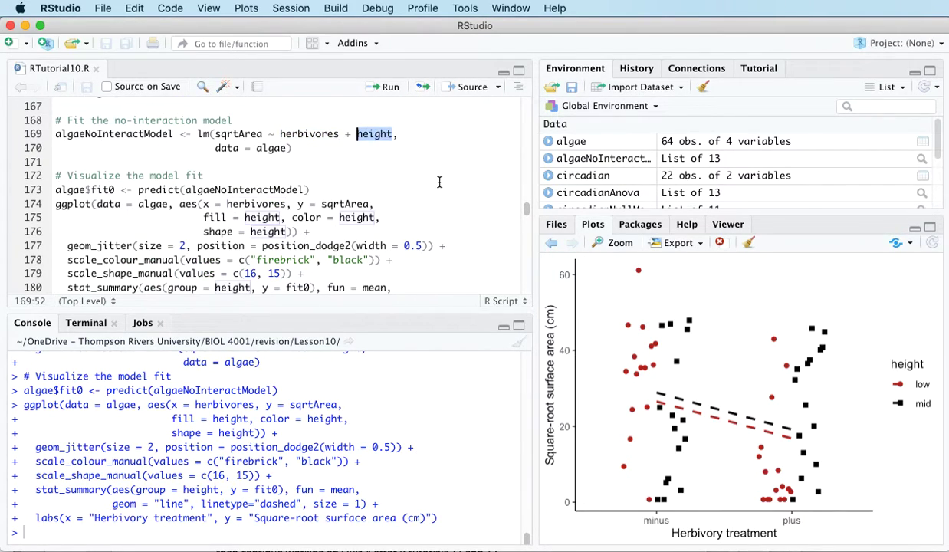
left_click(394, 134)
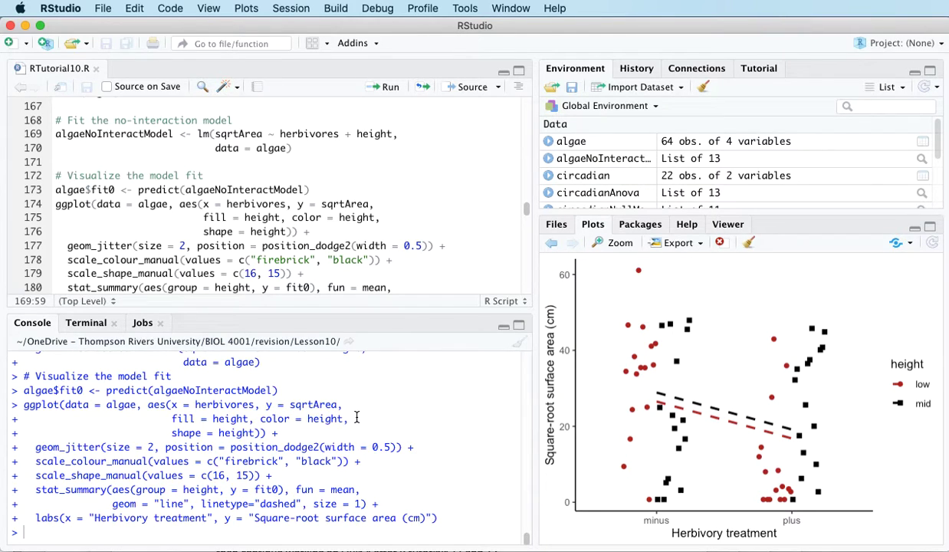
- Review the head(algae) rows in the console and both model sections of the script, including the plus sign in the no-interaction formula
scroll(356, 416, "up", 5)
scroll(357, 416, "up", 2)
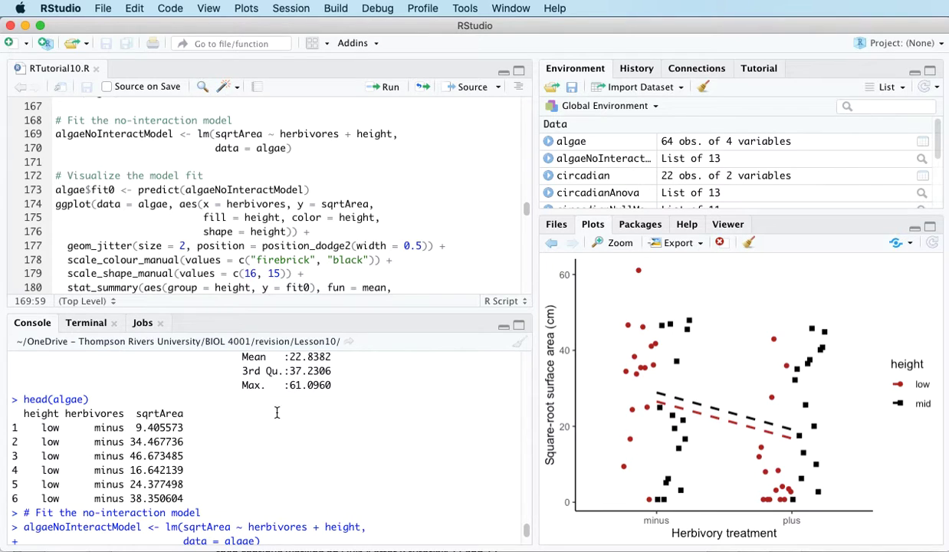
scroll(188, 418, "down", 2)
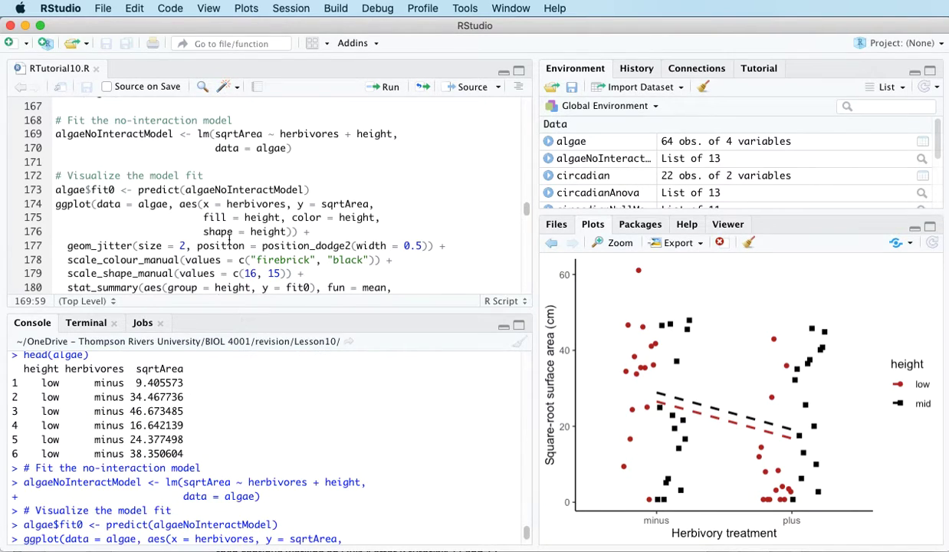
scroll(318, 218, "down", 4)
scroll(327, 221, "down", 2)
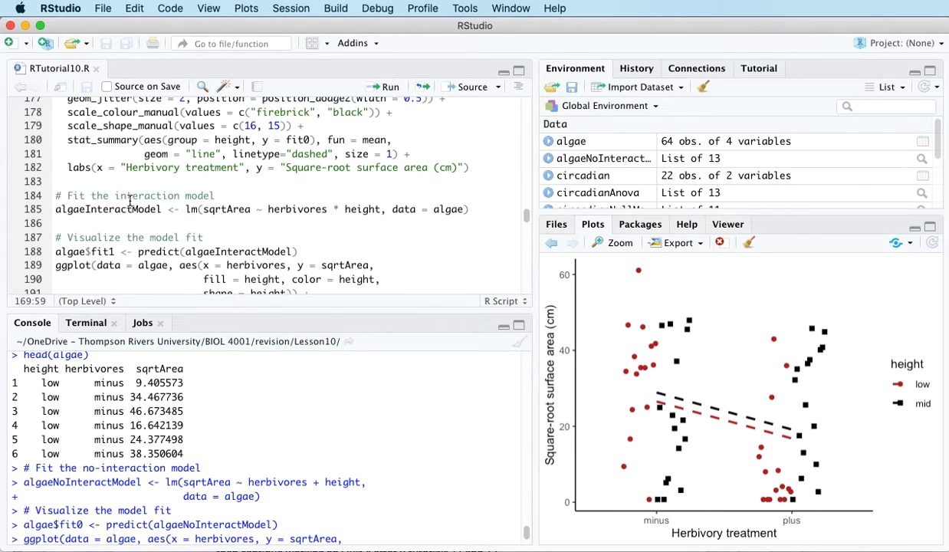
scroll(278, 194, "up", 2)
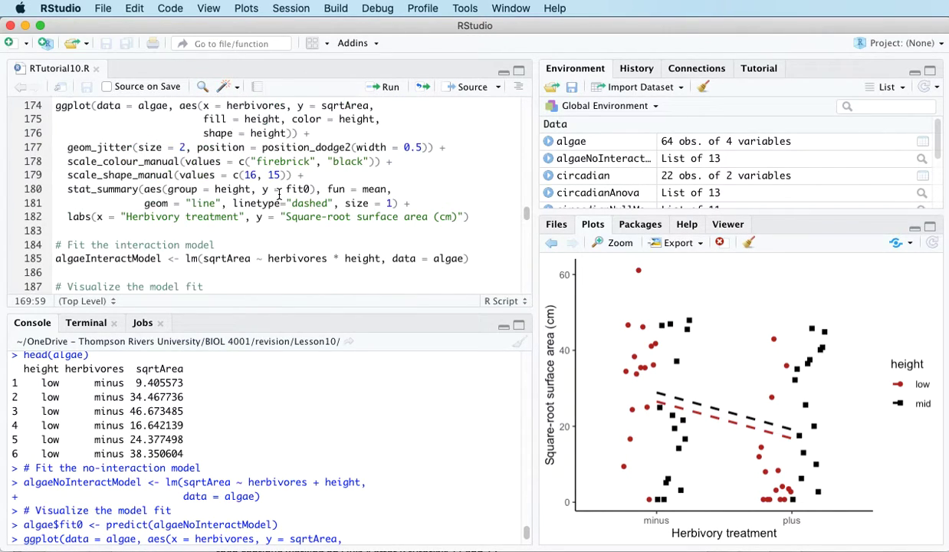
scroll(278, 195, "up", 2)
scroll(278, 195, "down", 6)
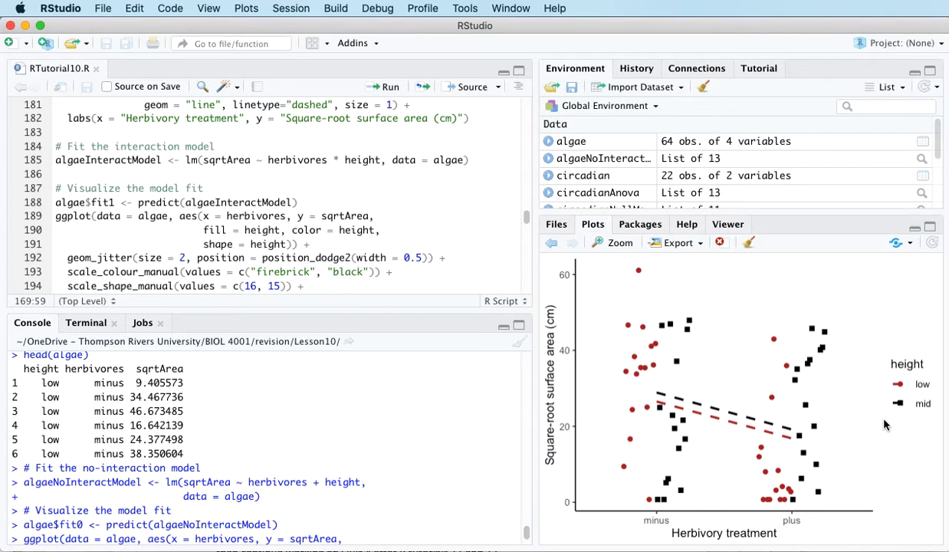
left_click(332, 202)
scroll(330, 161, "up", 5)
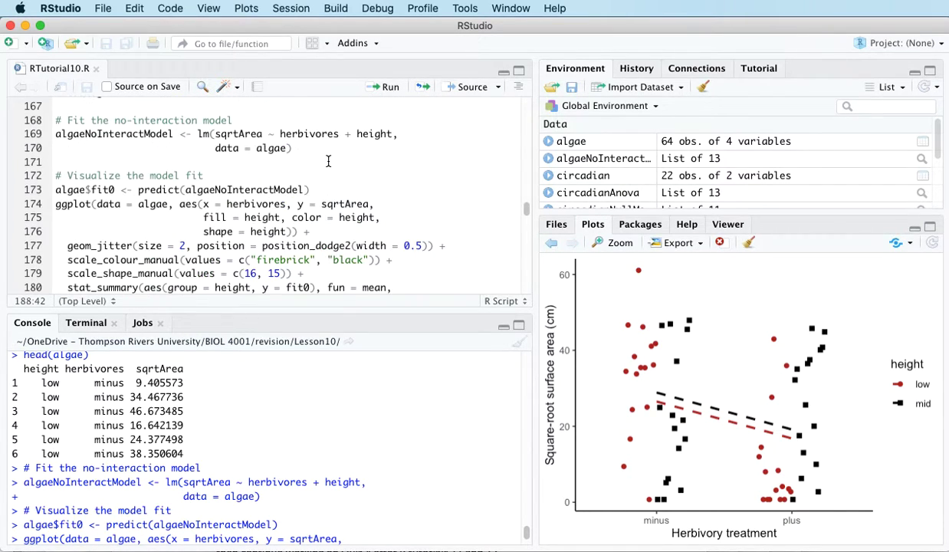
left_click(345, 133)
key("Right")
scroll(333, 192, "down", 6)
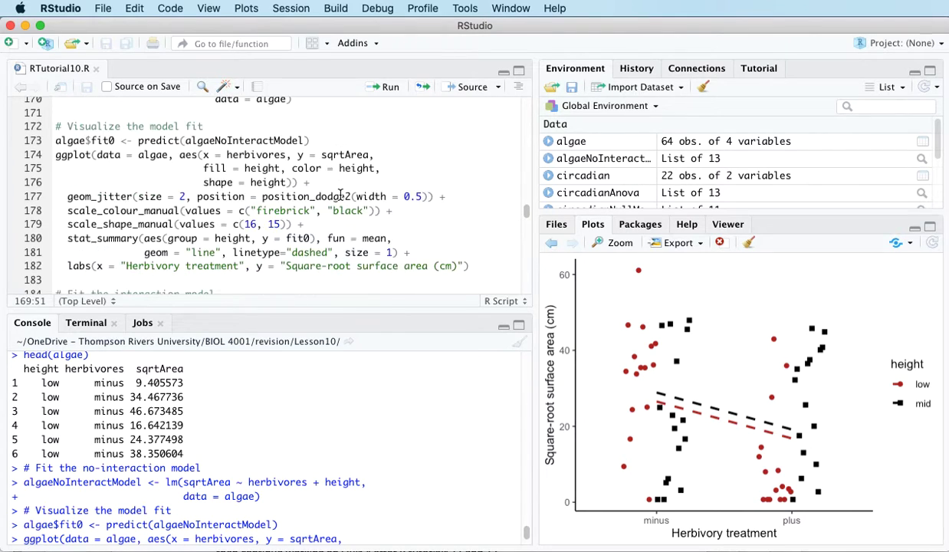
- Run the lm statement that fits algaeInteractModel with sqrtArea ~ herbivores * height on the algae data
scroll(338, 194, "down", 3)
scroll(330, 196, "up", 3)
scroll(332, 195, "up", 1)
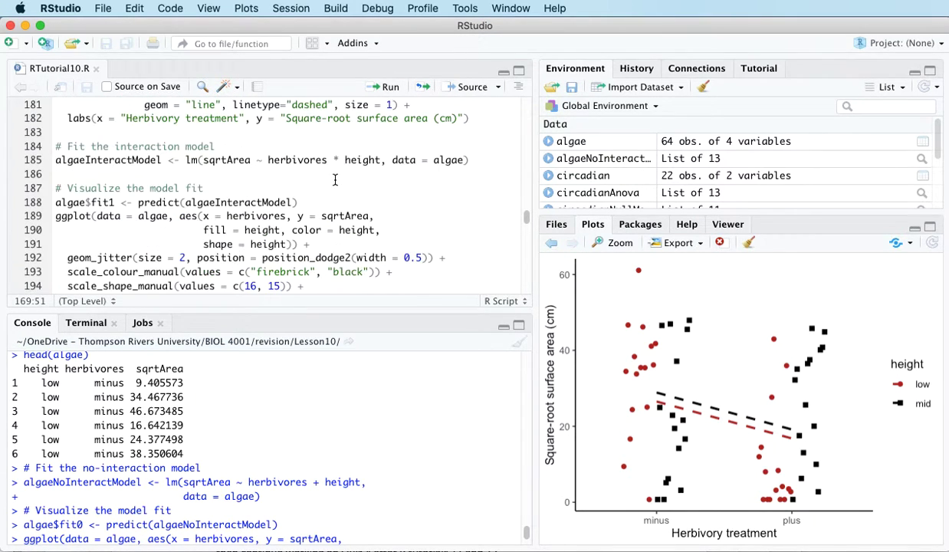
double_click(335, 160)
left_click(57, 161)
left_click(373, 89)
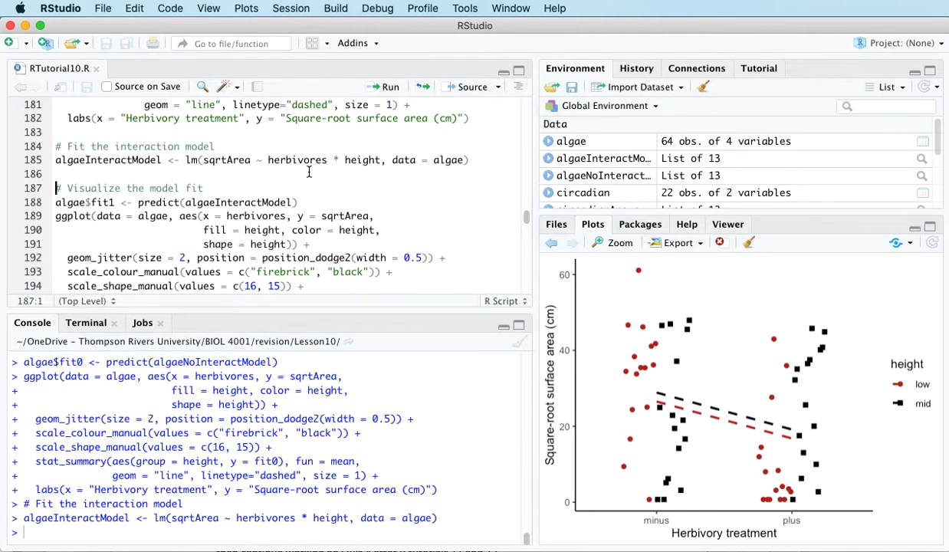
- Run the code that stores the interaction model's predictions in algae$fit1 and plots the fit with ggplot
scroll(230, 177, "down", 2)
left_click(57, 154)
left_click(387, 86)
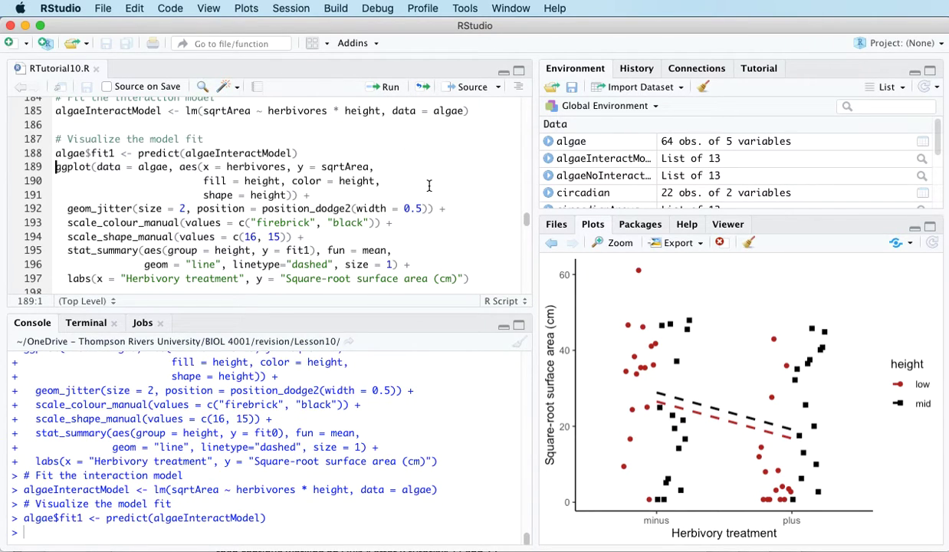
left_click(385, 87)
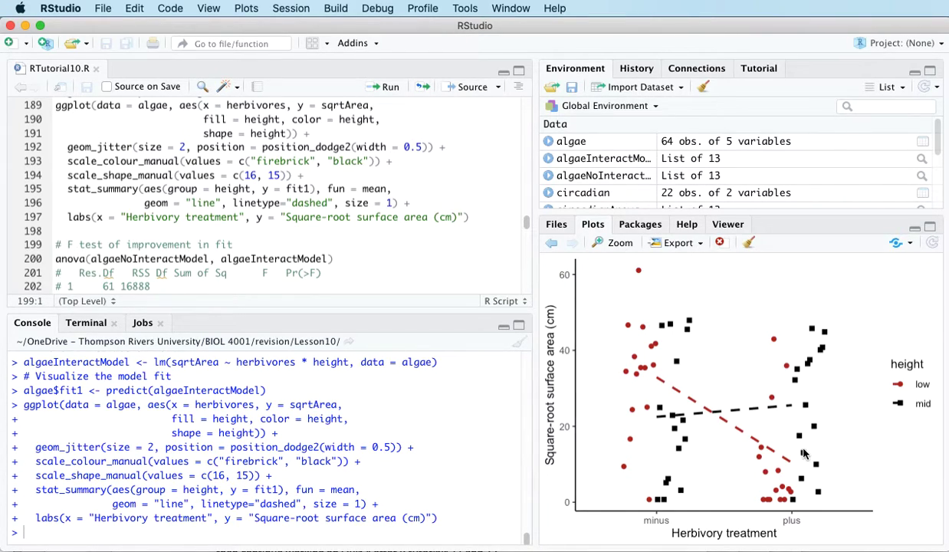
- Compare the fitted lines in the no-interaction and interaction model plots by switching back and forth between them
left_click(552, 244)
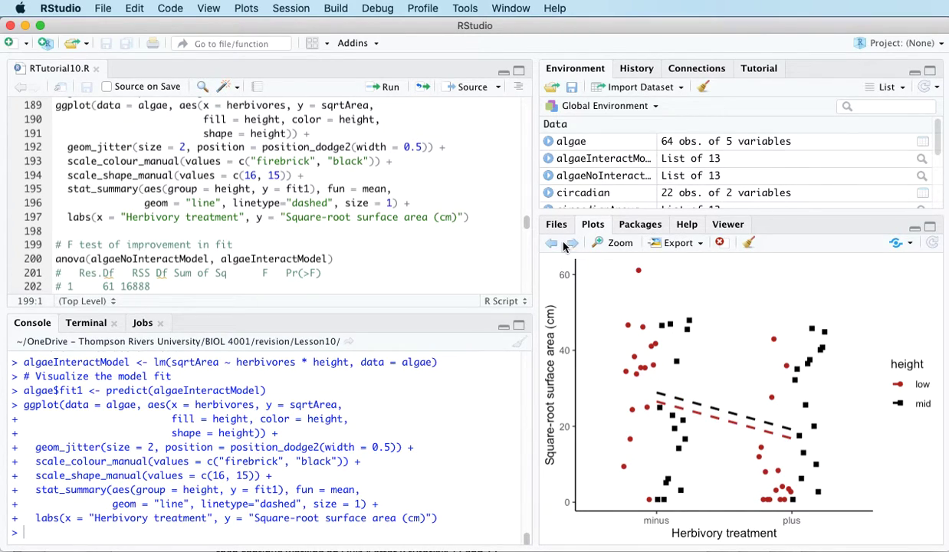
left_click(572, 243)
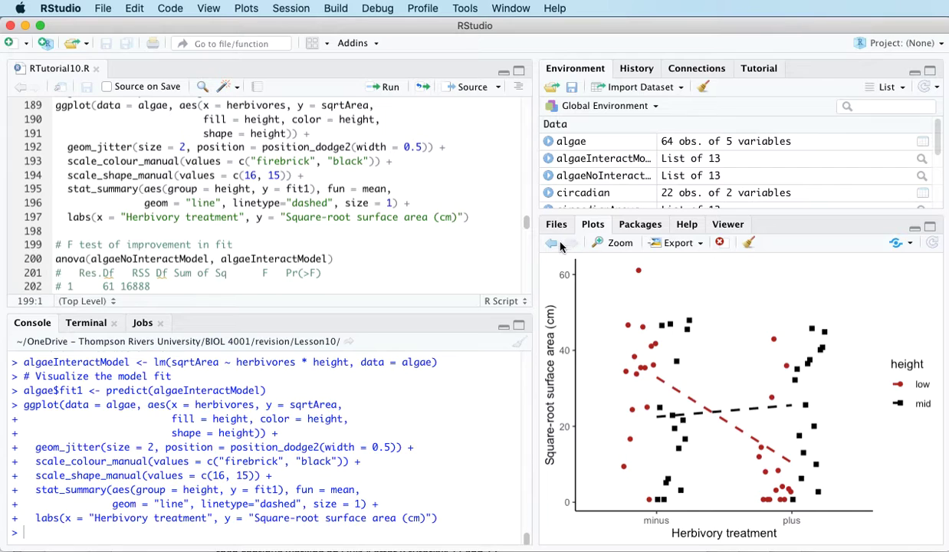
left_click(554, 244)
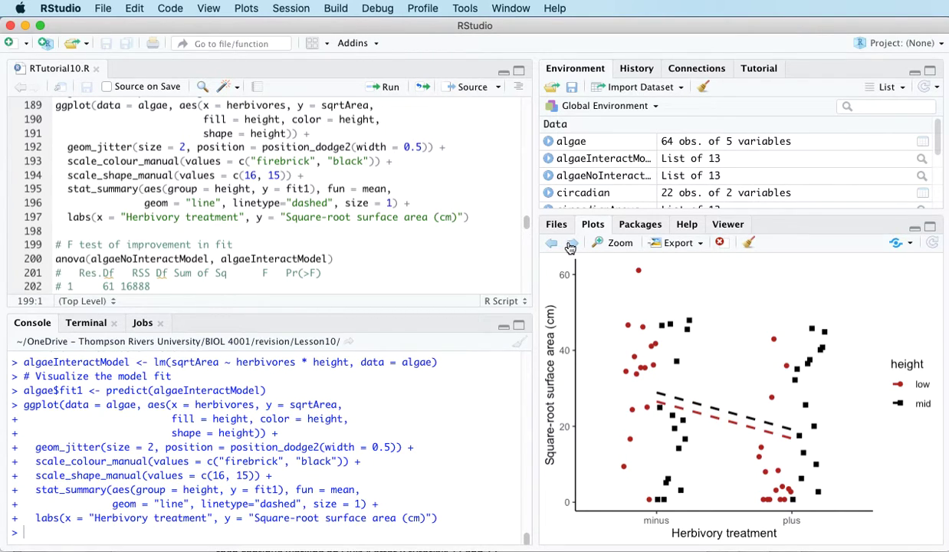
left_click(571, 244)
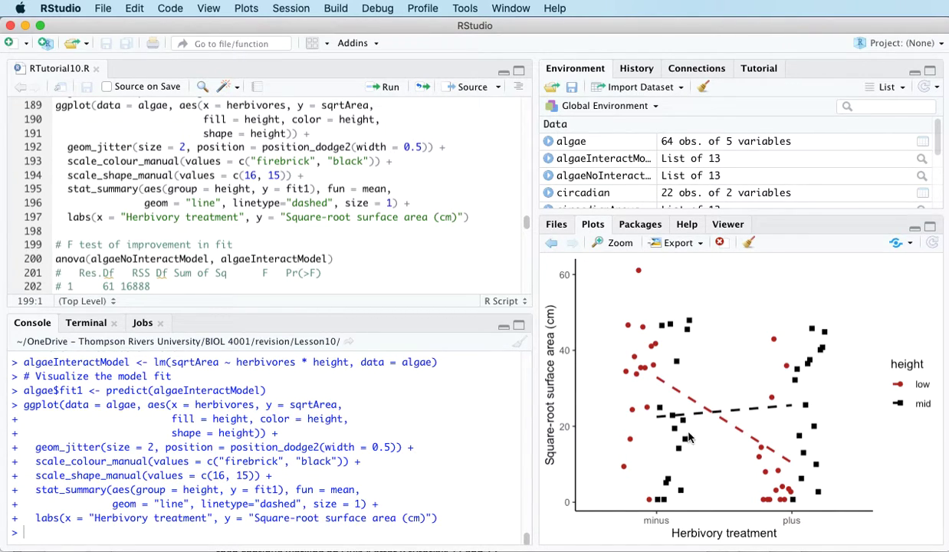
left_click(552, 243)
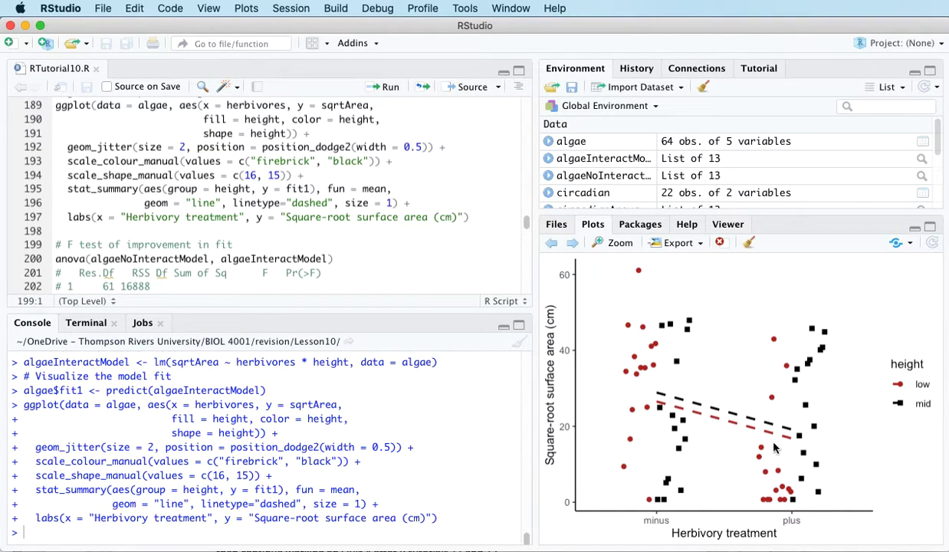
left_click(572, 243)
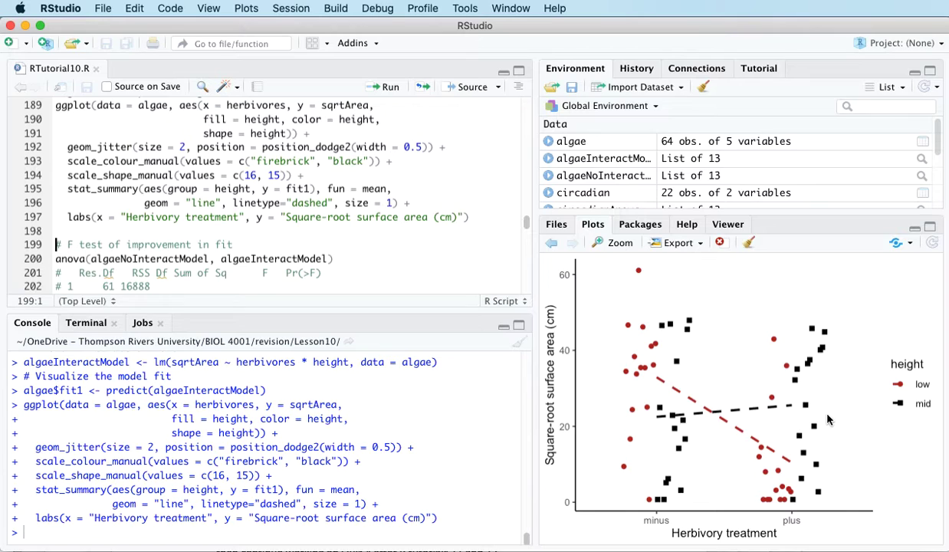
left_click(550, 244)
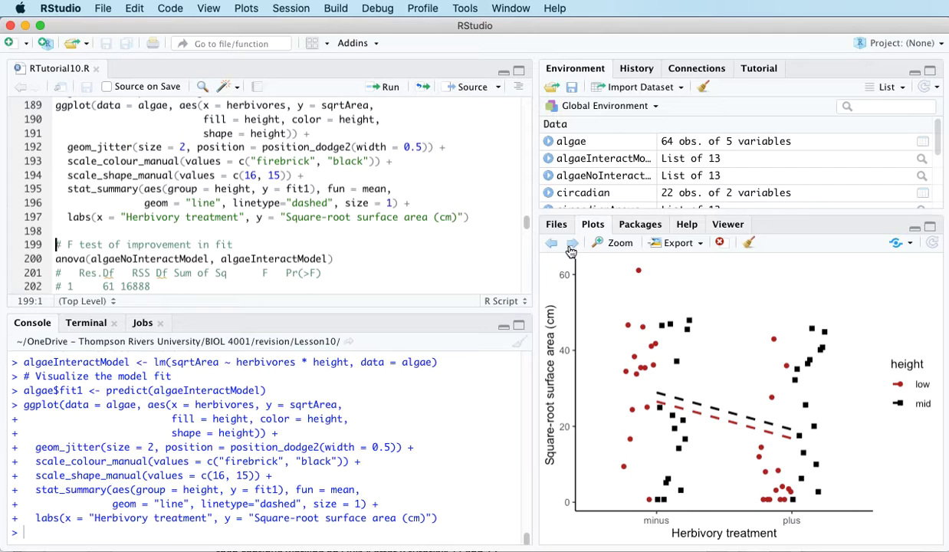
left_click(572, 243)
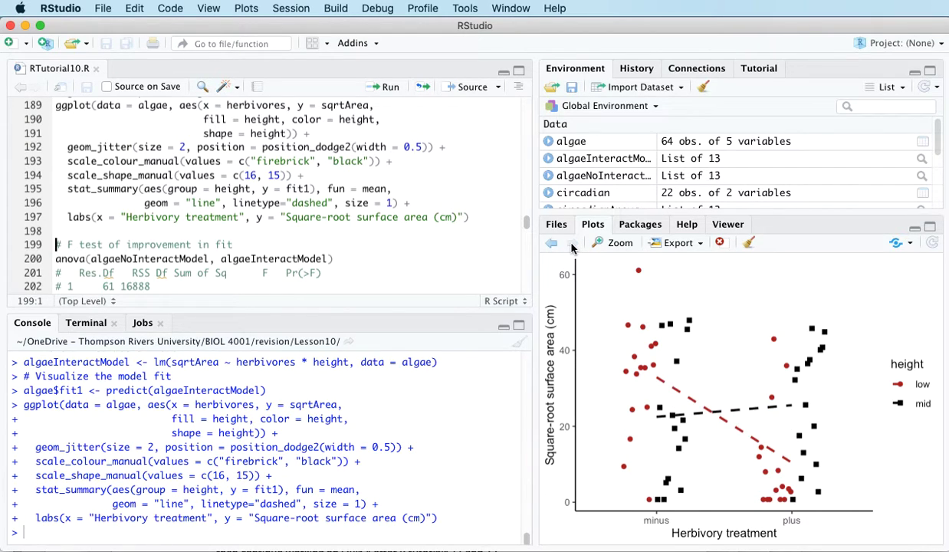
left_click(553, 245)
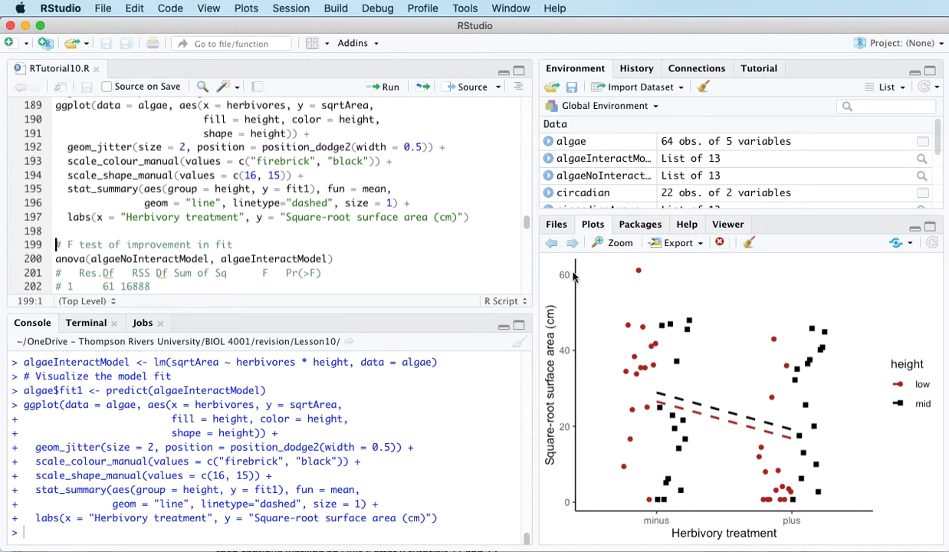
left_click(572, 243)
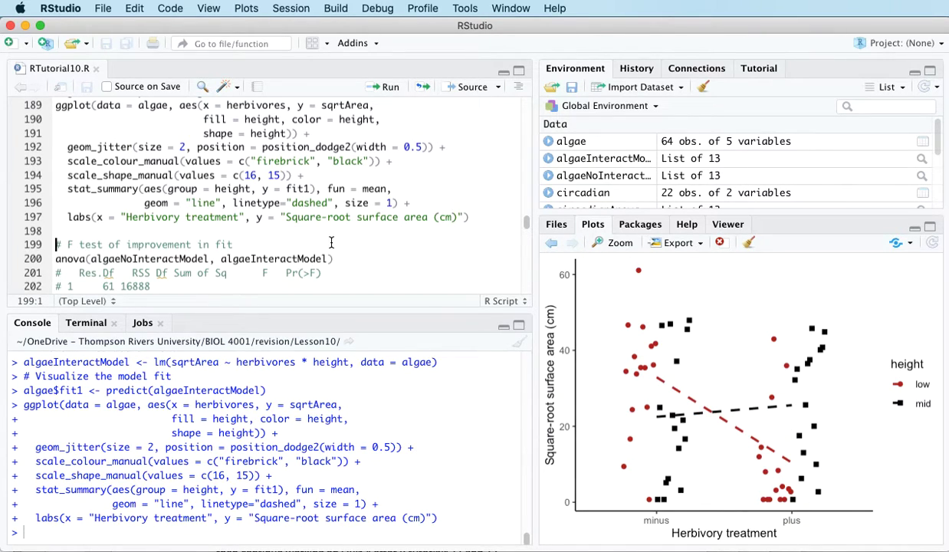
- Run the anova F test of improvement in fit between algaeNoInteractModel and algaeInteractModel
scroll(332, 241, "down", 4)
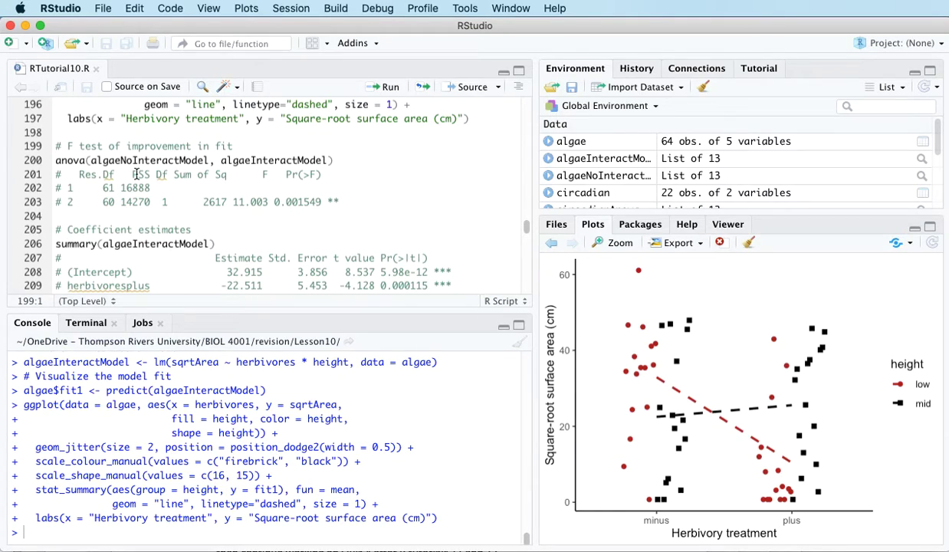
double_click(56, 160)
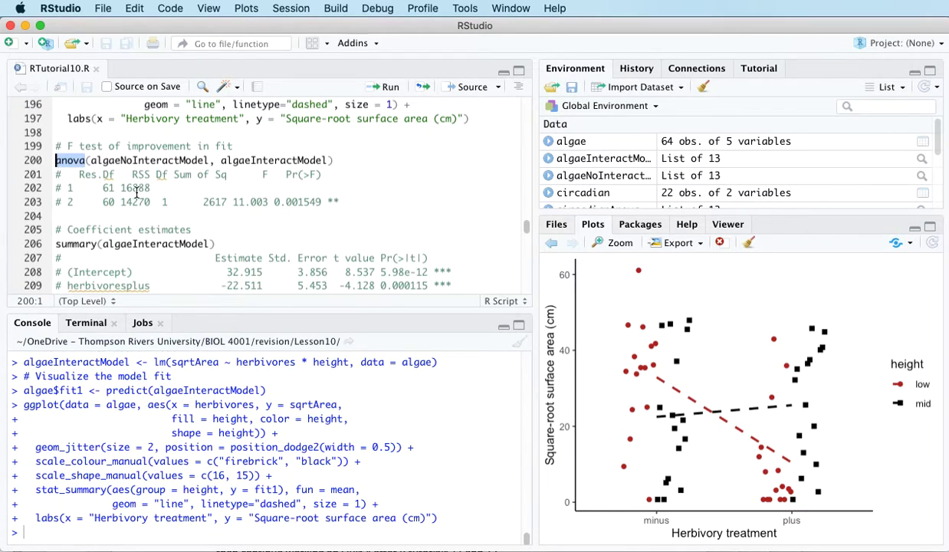
left_click(53, 160)
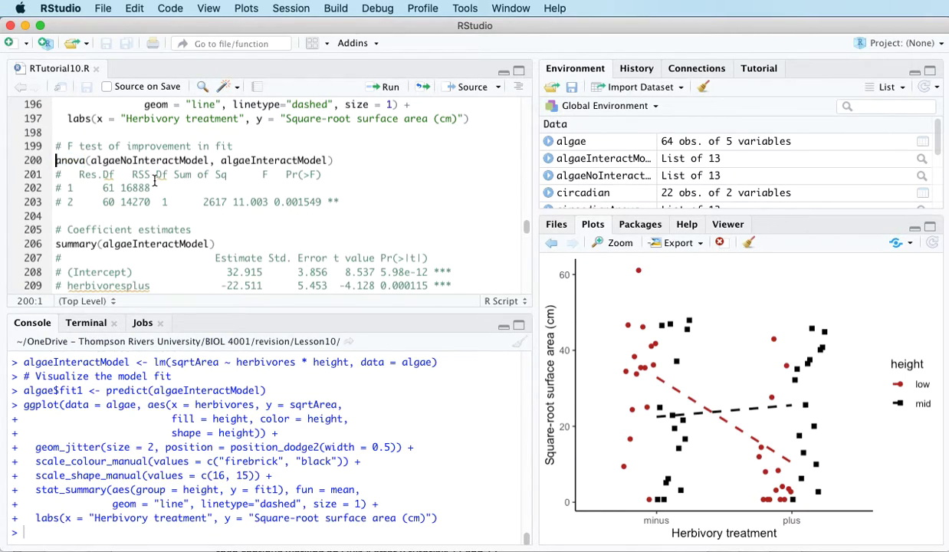
left_click(103, 161)
left_click_drag(103, 161, 327, 159)
left_click(56, 161)
left_click(389, 89)
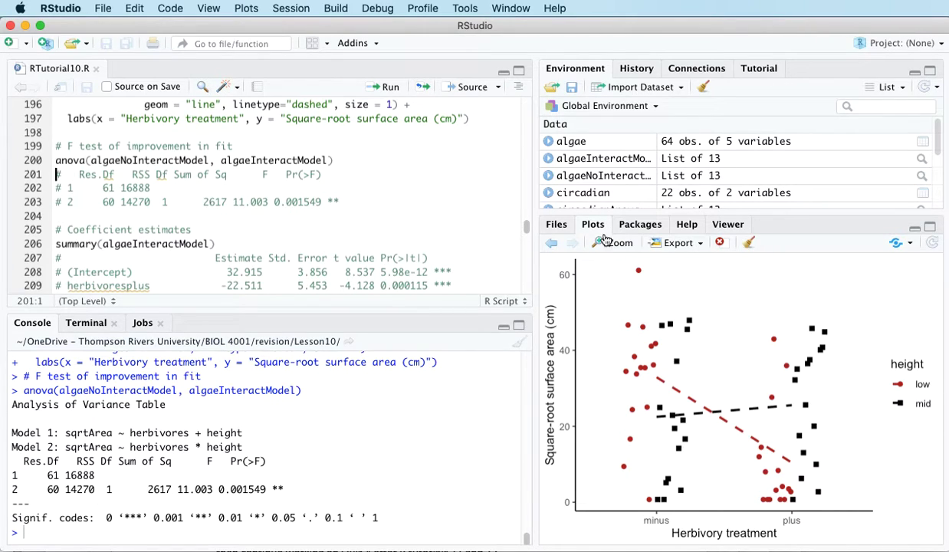
- Examine the F and p values in the anova table against the plots of both models
left_click(551, 243)
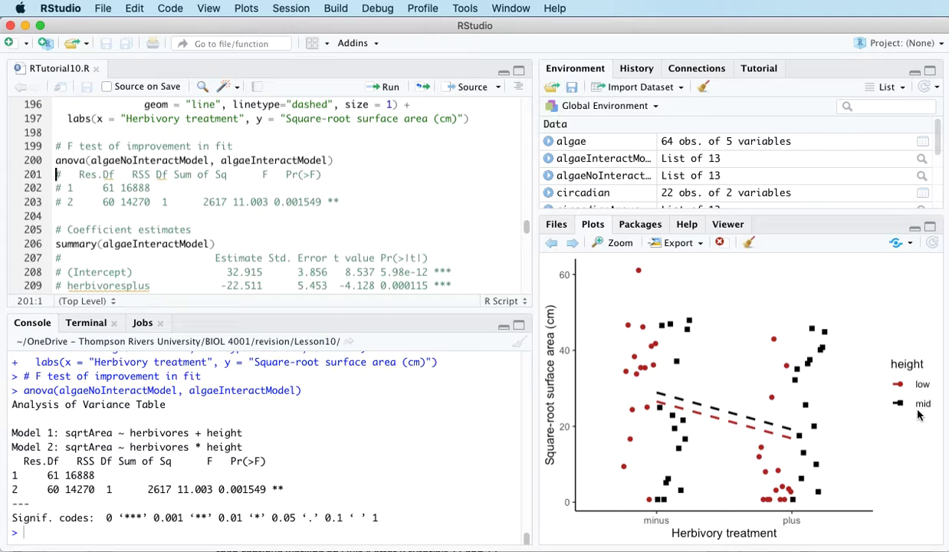
left_click(572, 242)
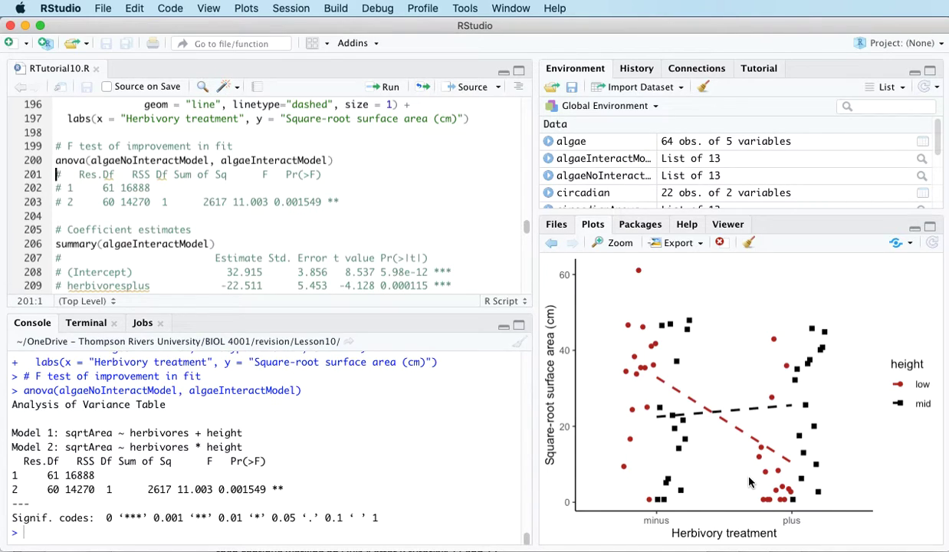
double_click(194, 489)
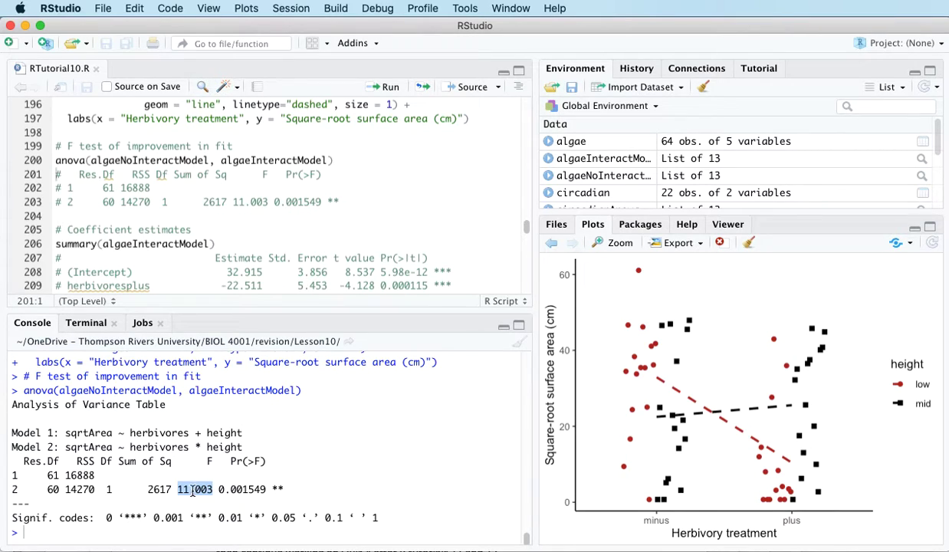
double_click(234, 489)
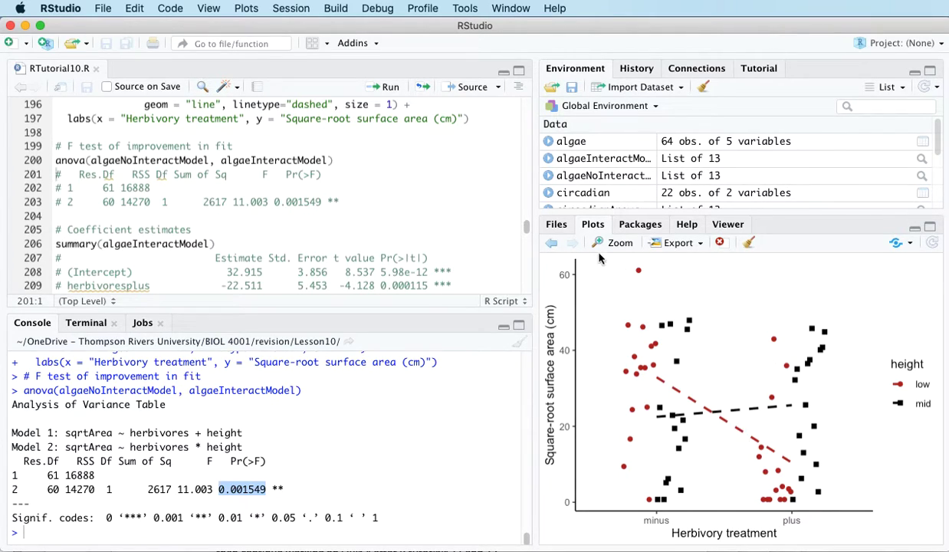
left_click(551, 242)
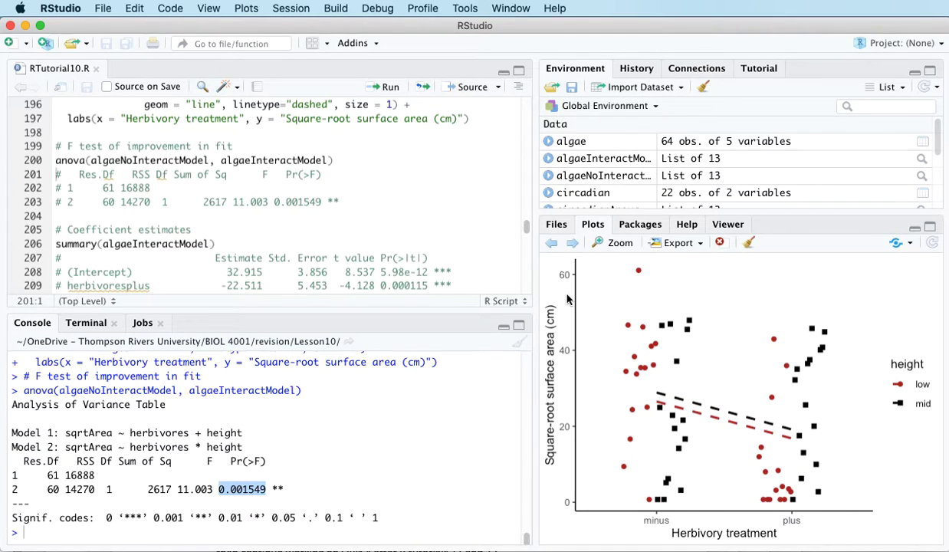
left_click(572, 242)
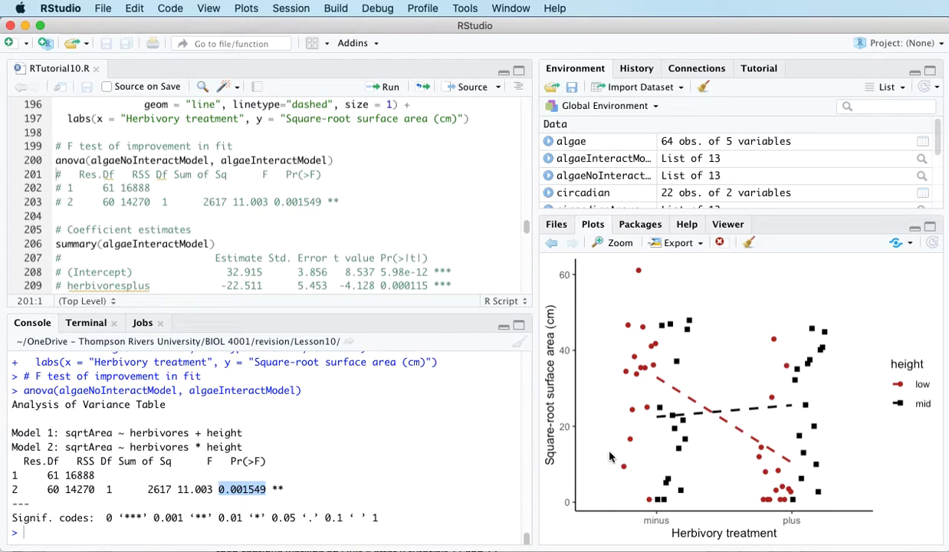
- Run summary(algaeInteractModel) to print the interaction model's coefficient estimates
scroll(335, 198, "down", 3)
left_click(61, 197)
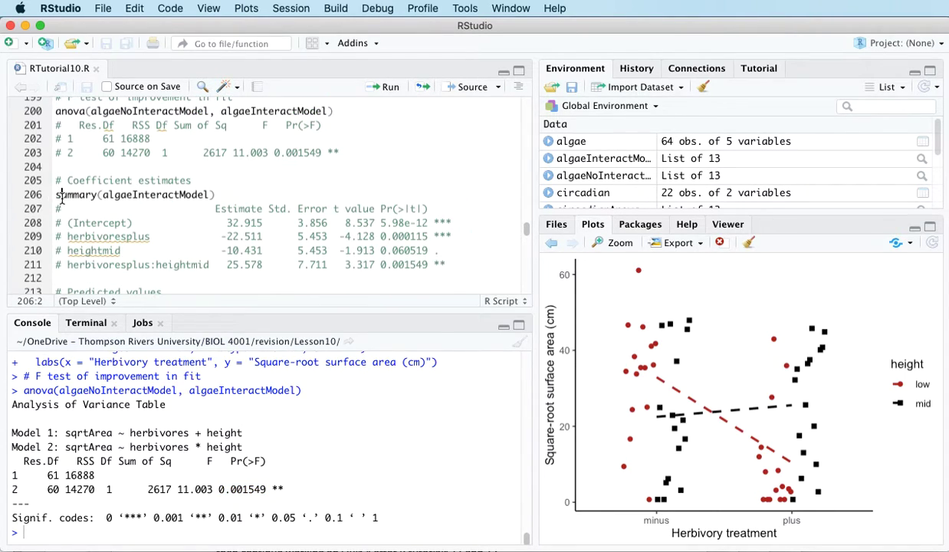
double_click(62, 197)
left_click(62, 197)
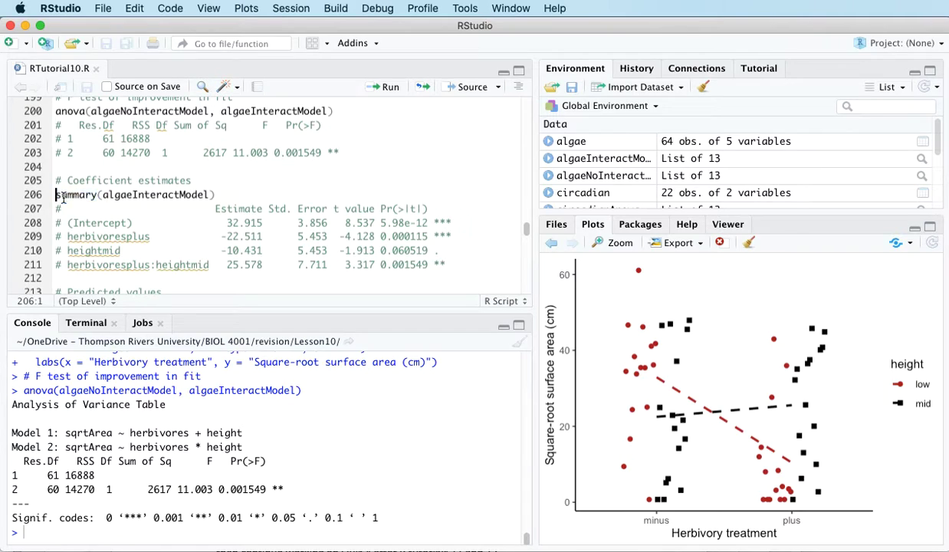
left_click(384, 86)
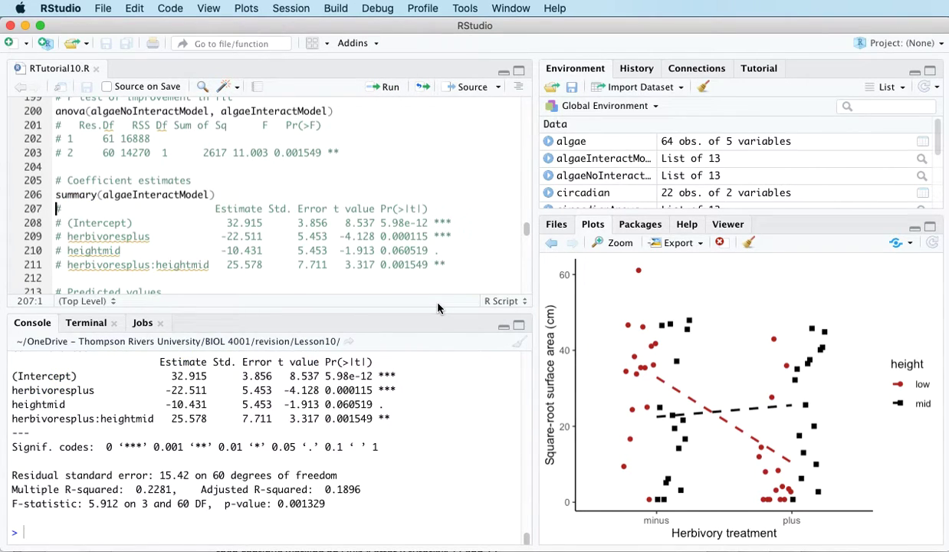
- Examine the four coefficient estimates and their term names in the interaction model's summary output alongside the script's predicted-value formulas
left_click_drag(169, 376, 223, 374)
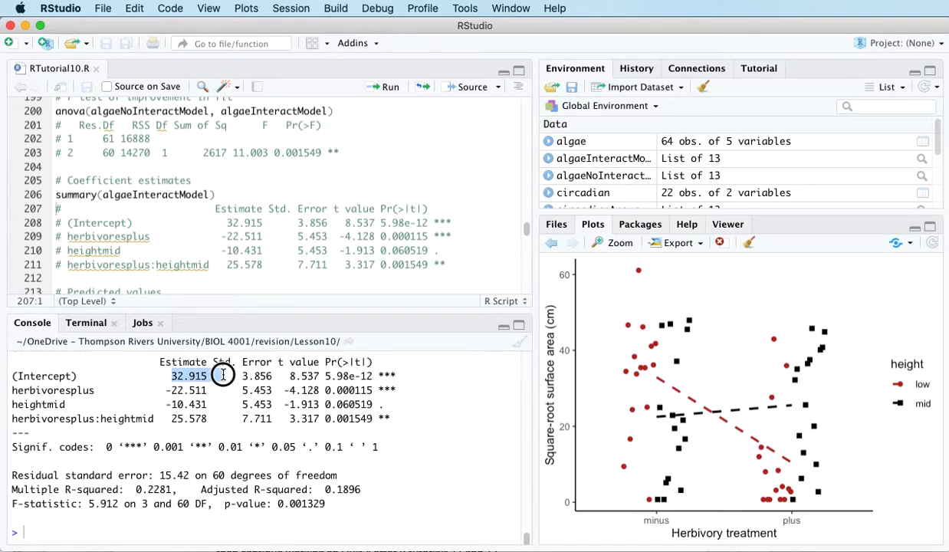
left_click_drag(165, 390, 219, 419)
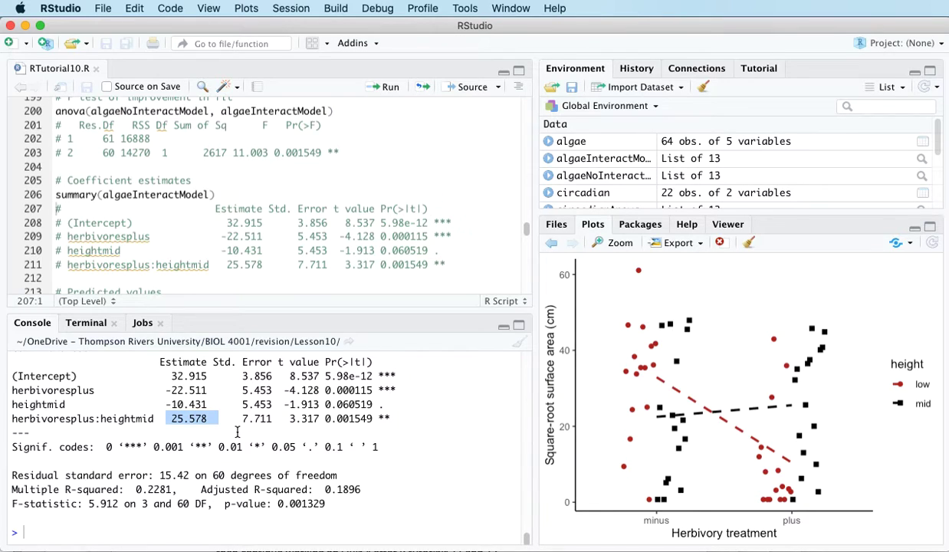
left_click(218, 399)
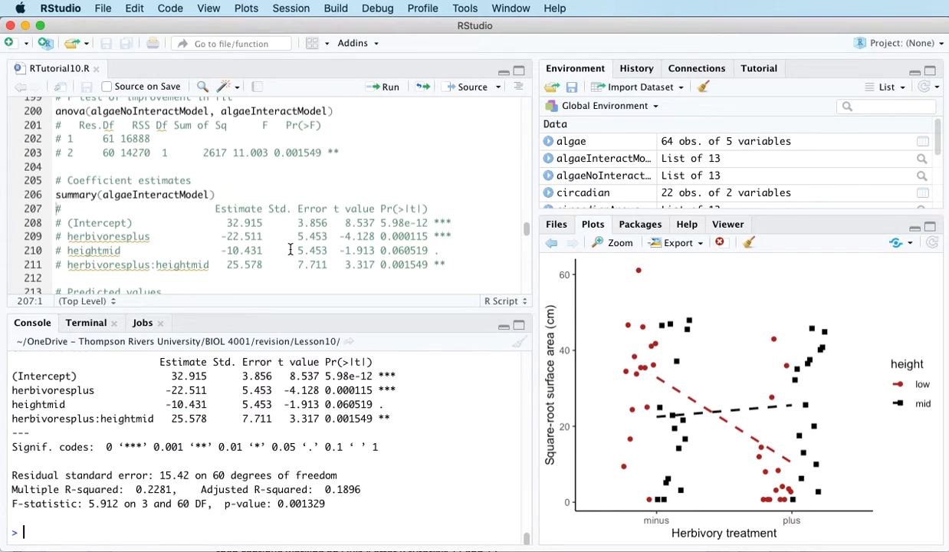
scroll(291, 249, "down", 2)
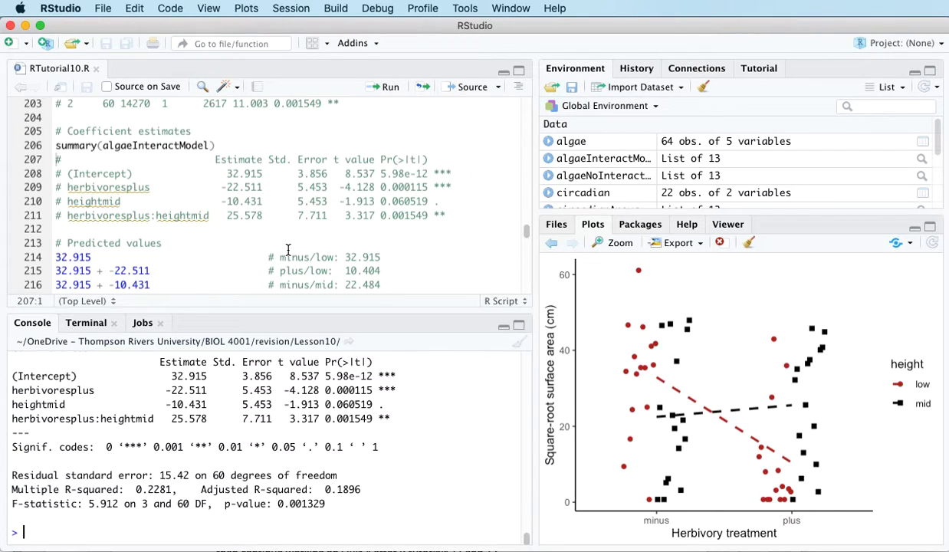
scroll(288, 250, "down", 2)
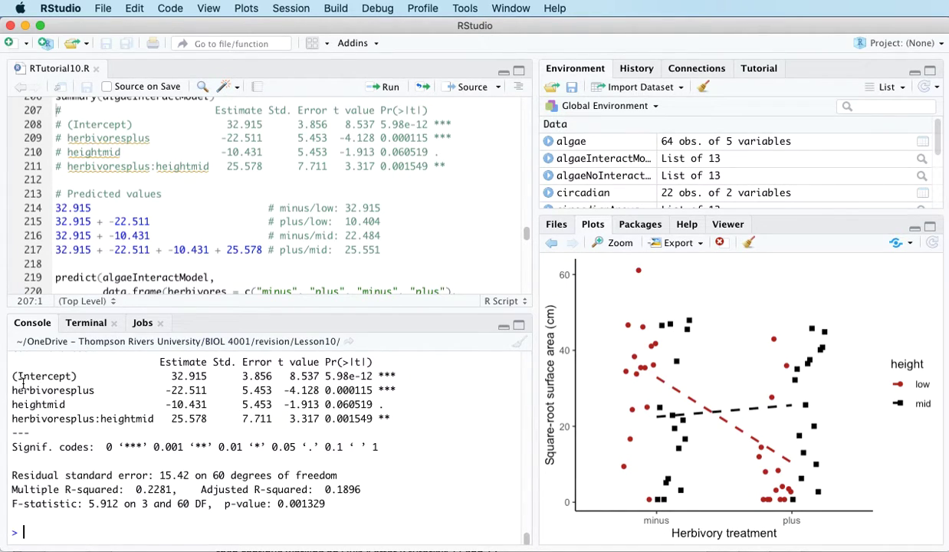
left_click_drag(12, 390, 79, 376)
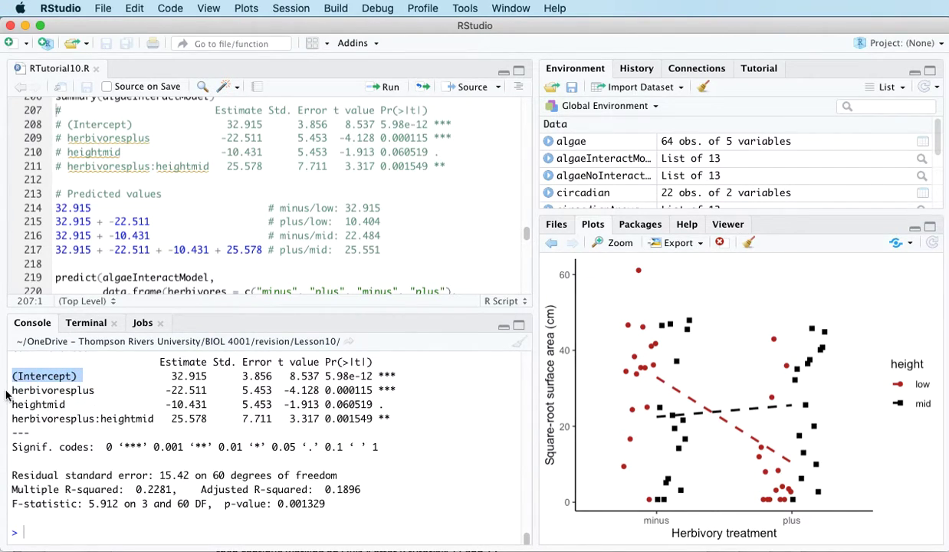
left_click_drag(11, 390, 94, 390)
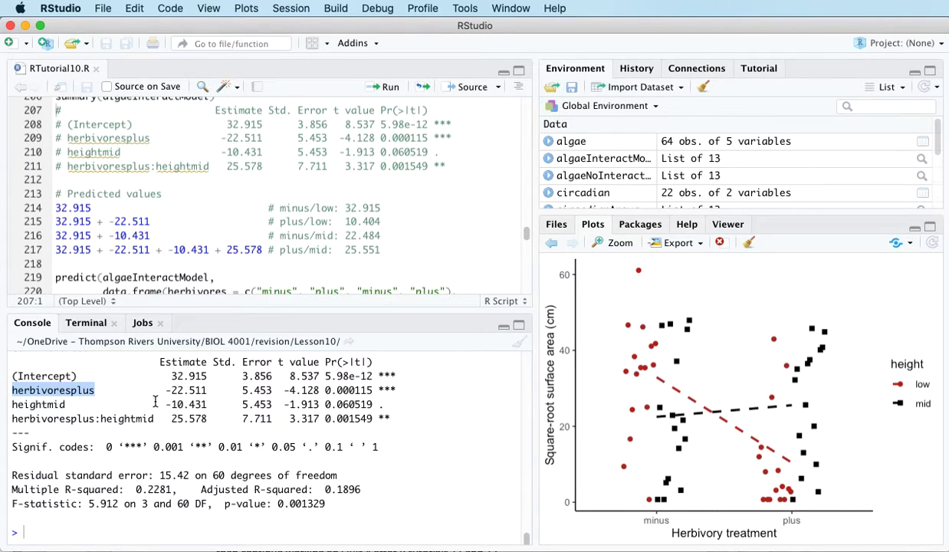
left_click(33, 393)
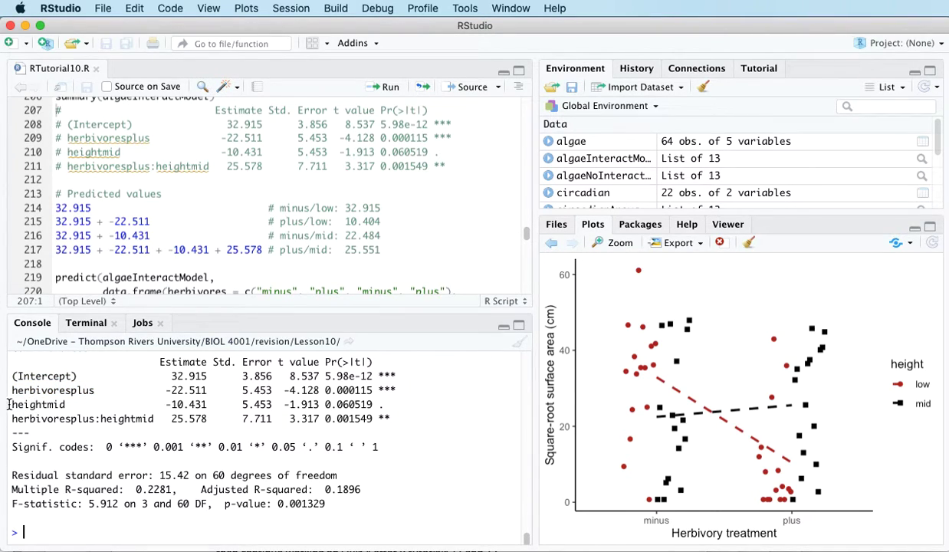
left_click_drag(11, 405, 76, 400)
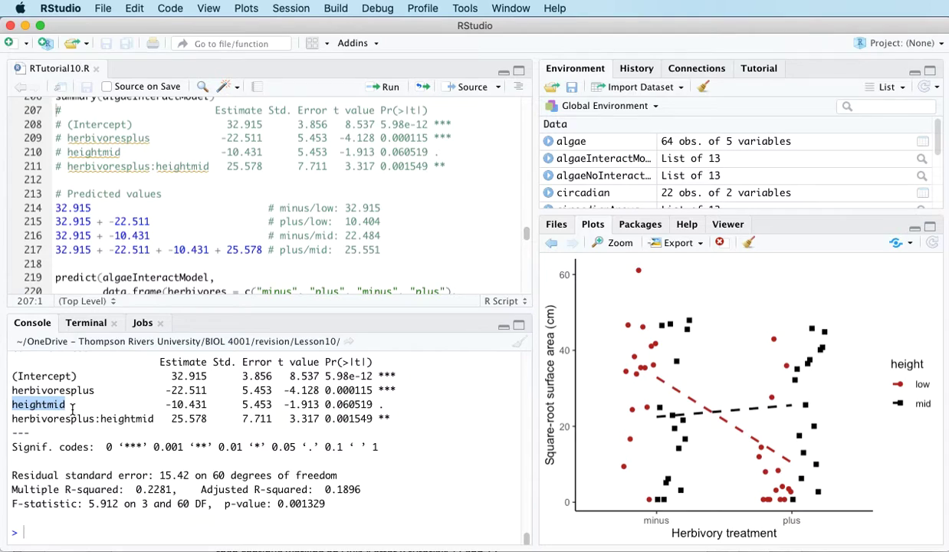
left_click(73, 399)
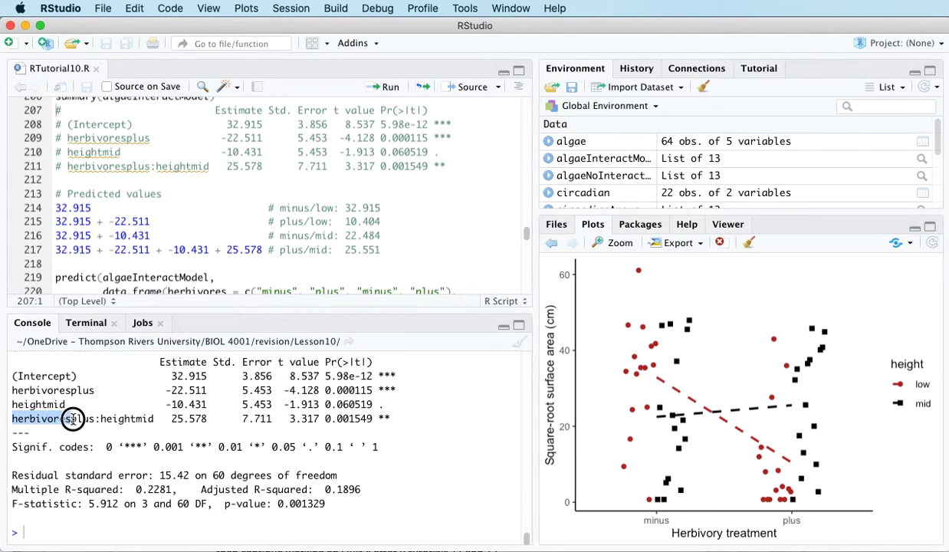
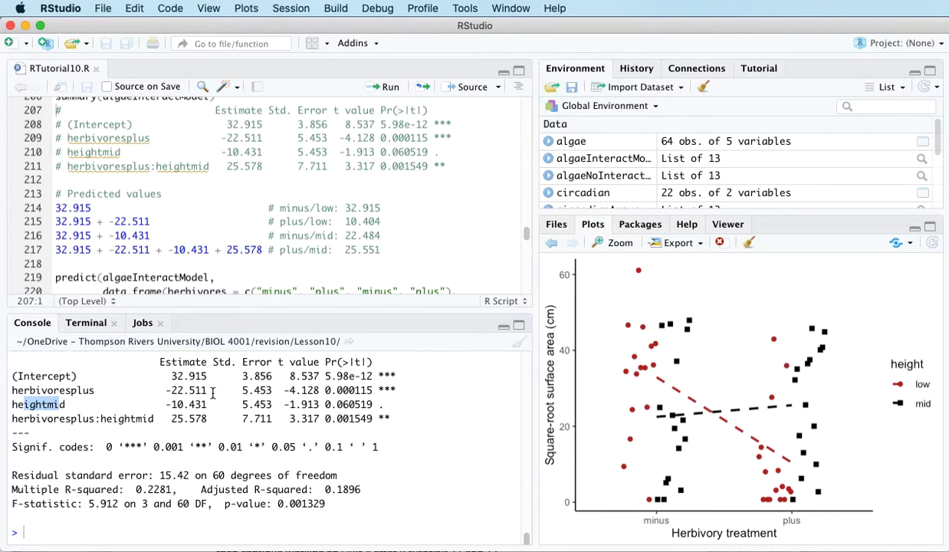
- Calculate the plus/low predicted value from the intercept and herbivoresplus estimates by running the script line 32.915 + -22.511
left_click(172, 375)
left_click_drag(172, 376, 212, 376)
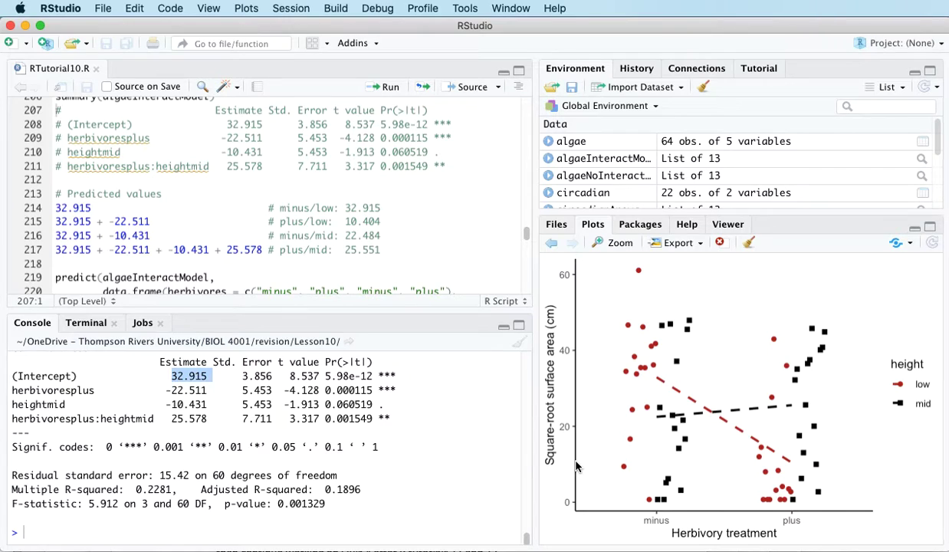
left_click(225, 376)
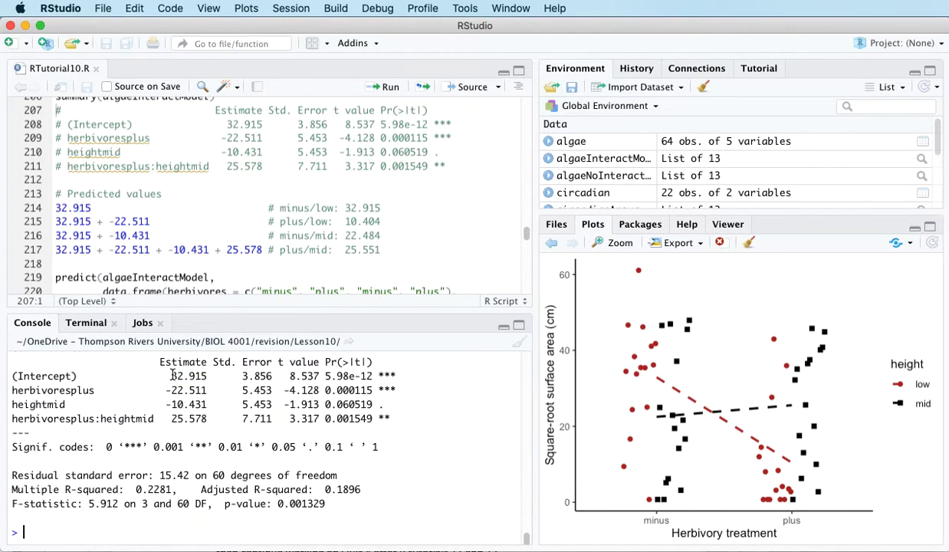
left_click_drag(174, 376, 212, 376)
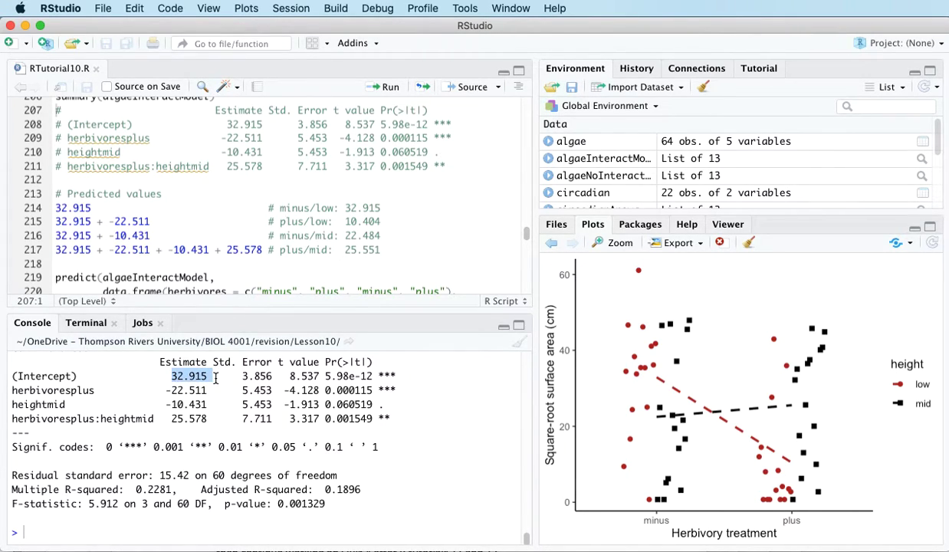
left_click_drag(32, 391, 87, 391)
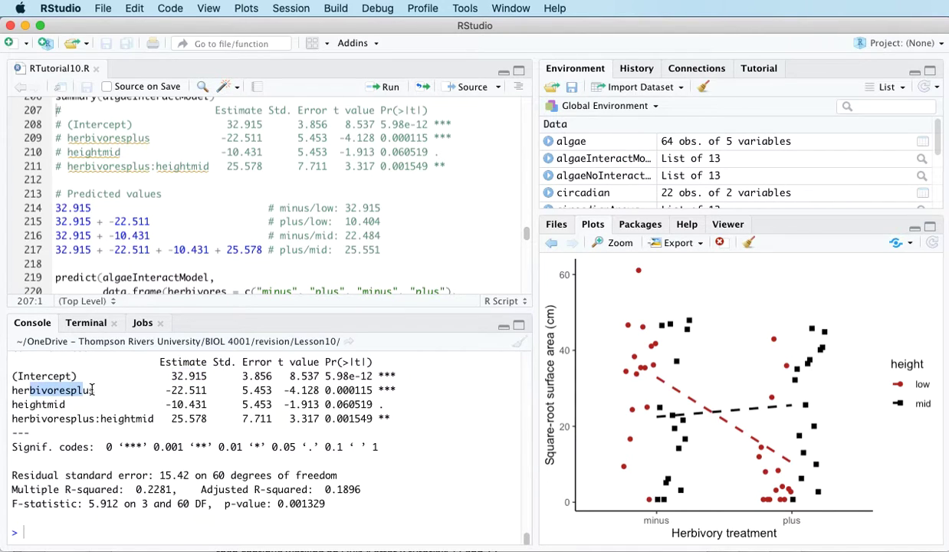
left_click_drag(166, 390, 207, 390)
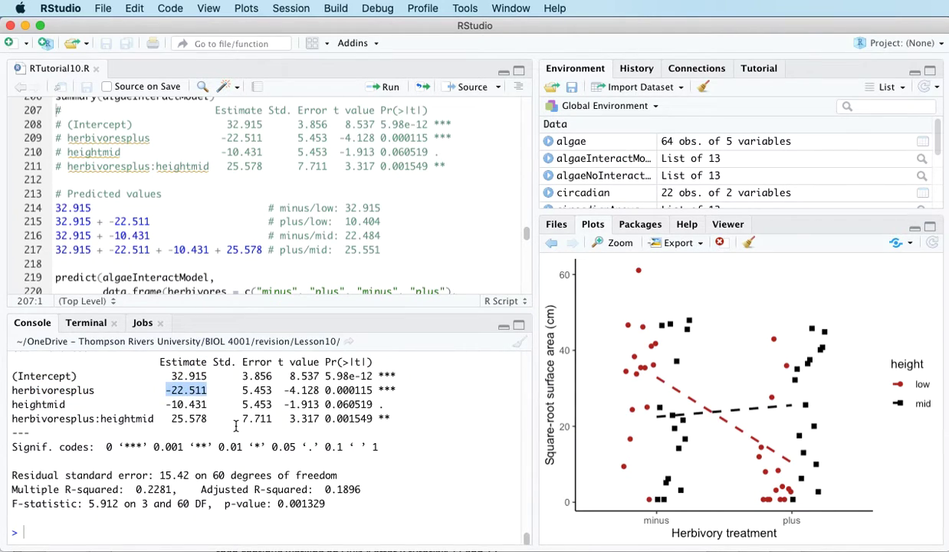
left_click(52, 223)
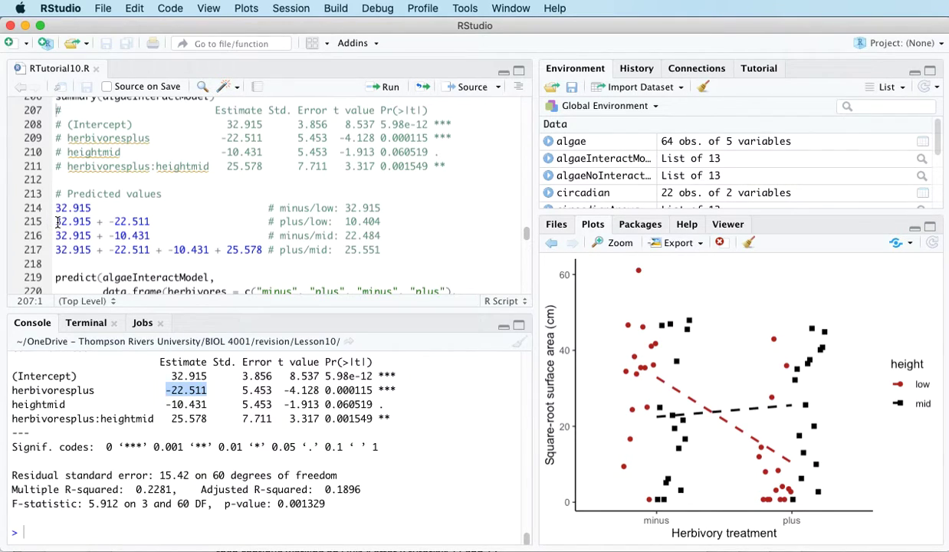
left_click(385, 87)
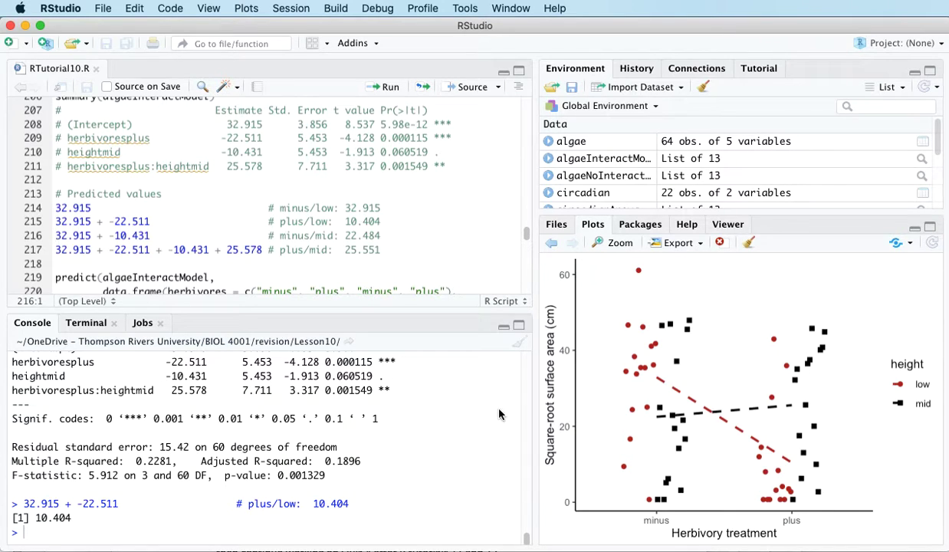
- Calculate the minus/mid predicted value from the intercept and heightmid estimates by running the script line 32.915 + -10.431
scroll(226, 412, "up", 2)
left_click_drag(170, 389, 207, 391)
left_click(169, 421)
left_click_drag(169, 421, 205, 421)
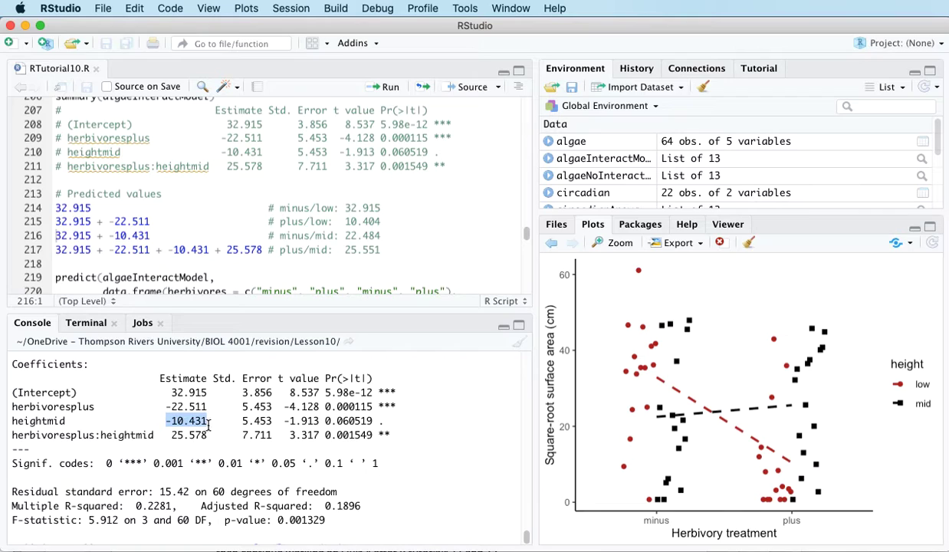
left_click(55, 230)
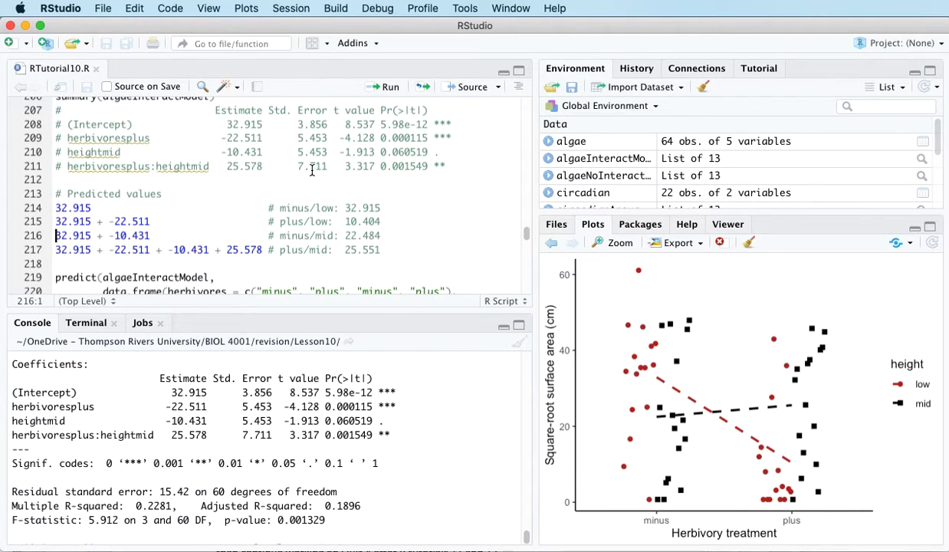
left_click(388, 87)
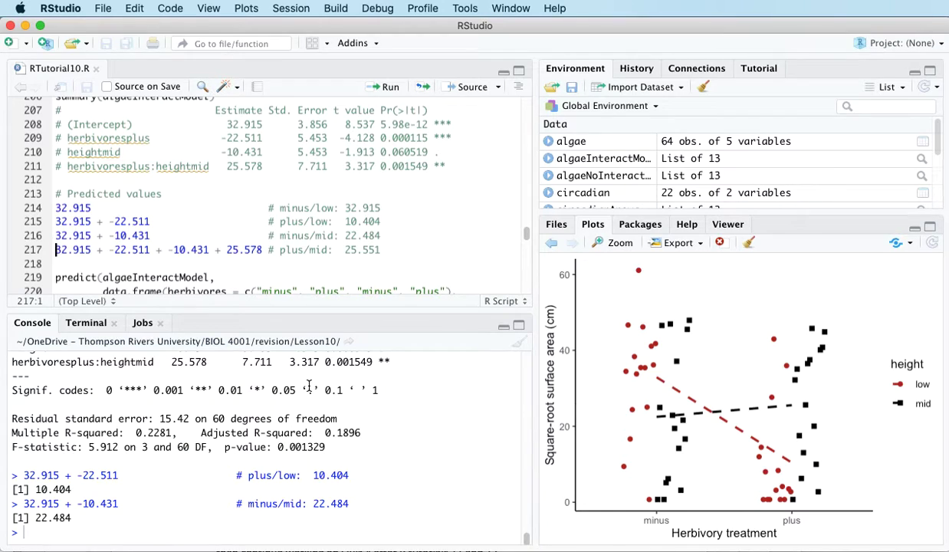
- Calculate the plus/mid predicted value, including the interaction estimate, by running the script line 32.915 + -22.511 + -10.431 + 25.578
scroll(233, 416, "up", 2)
scroll(230, 413, "up", 2)
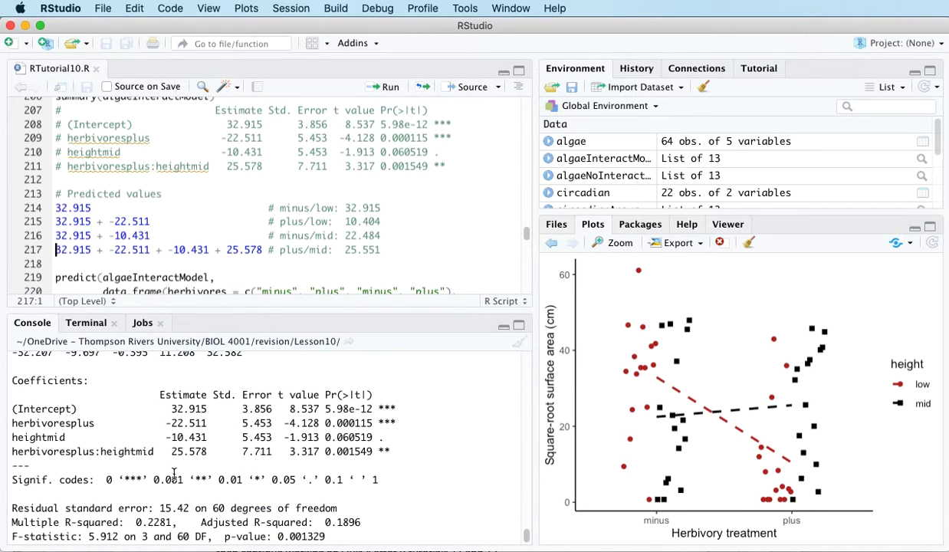
left_click_drag(170, 452, 217, 456)
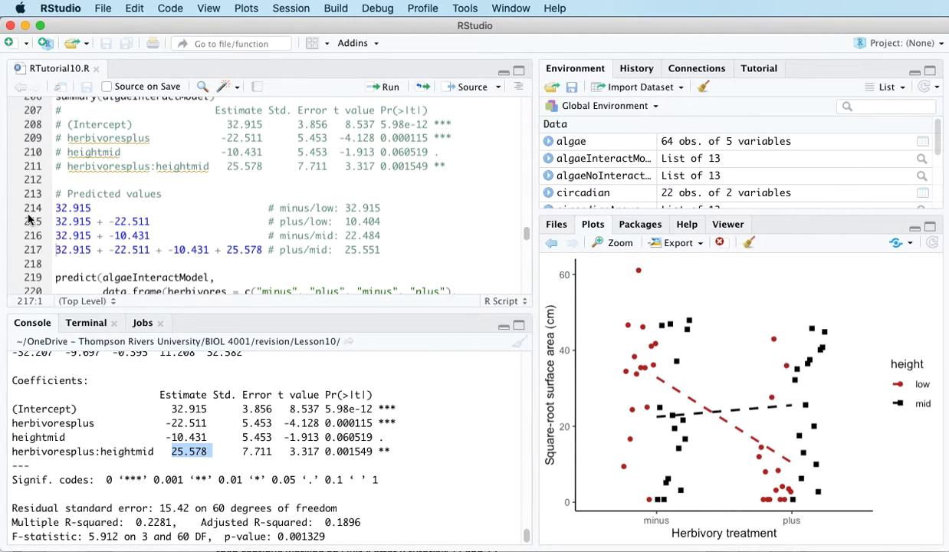
left_click(56, 247)
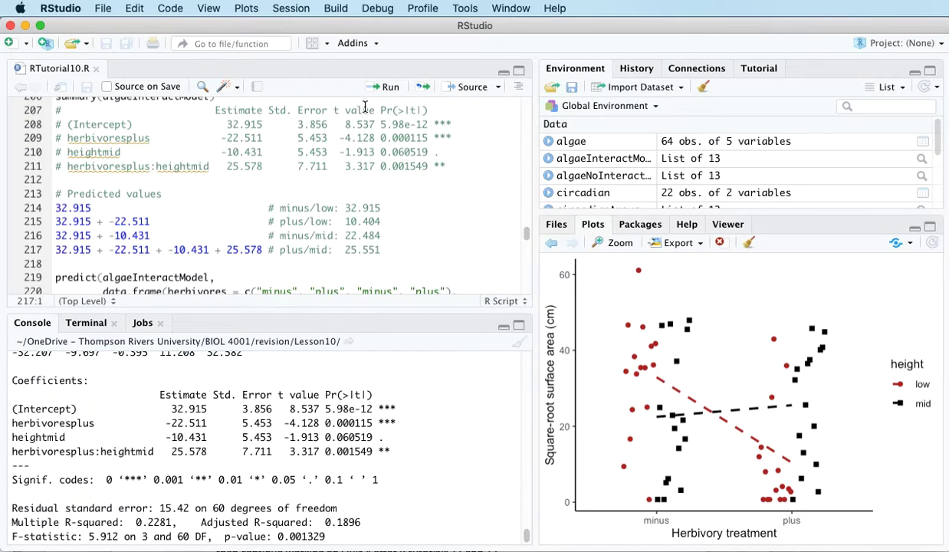
left_click(383, 86)
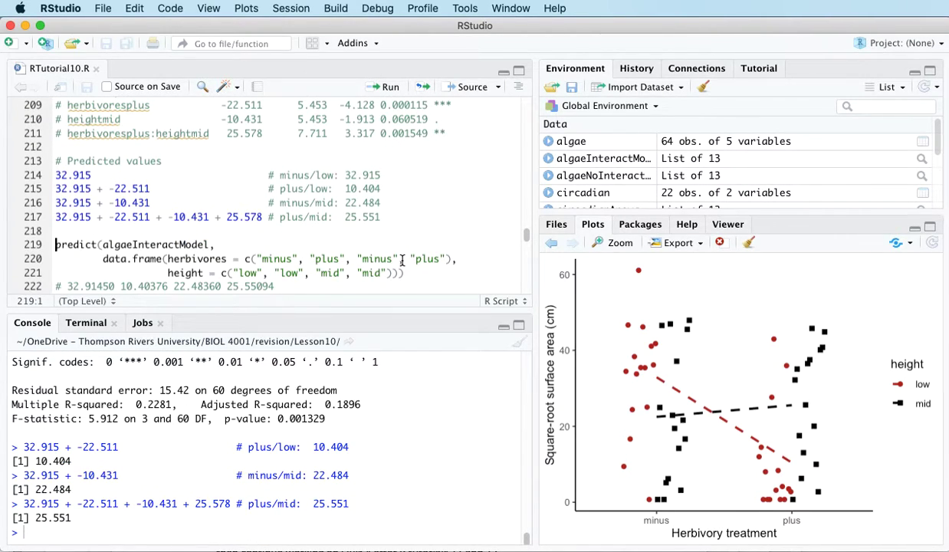
- Run predict() on algaeInteractModel for all four combinations of minus/plus herbivores and low/mid height, and review the returned values
scroll(342, 242, "down", 2)
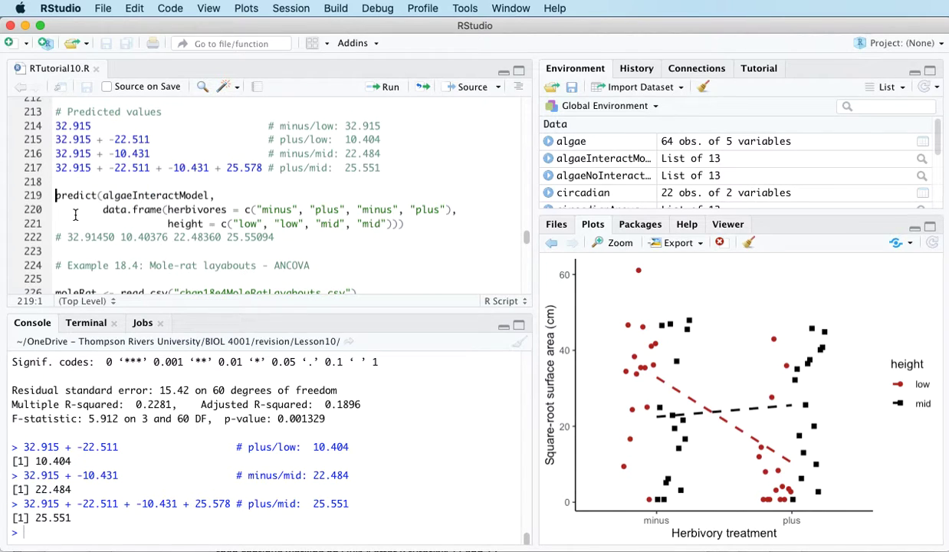
double_click(68, 196)
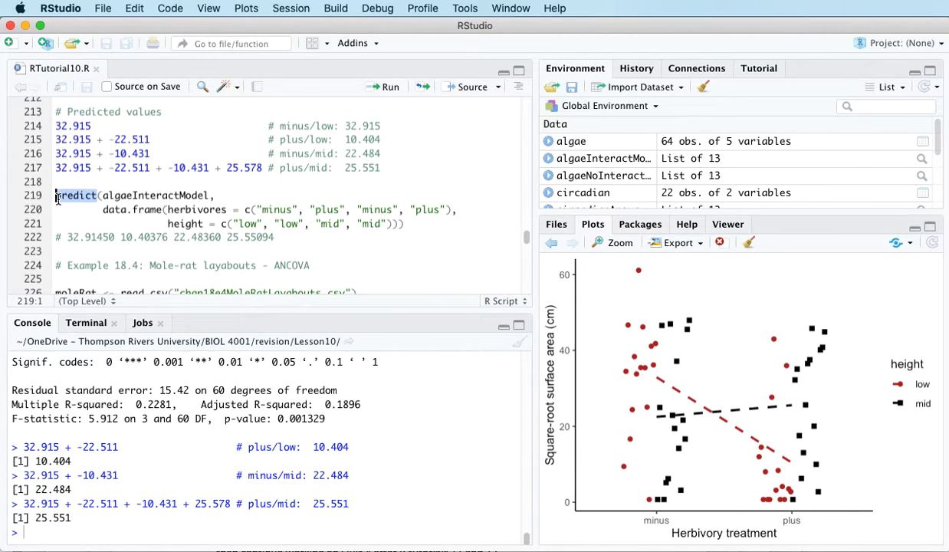
left_click(55, 196)
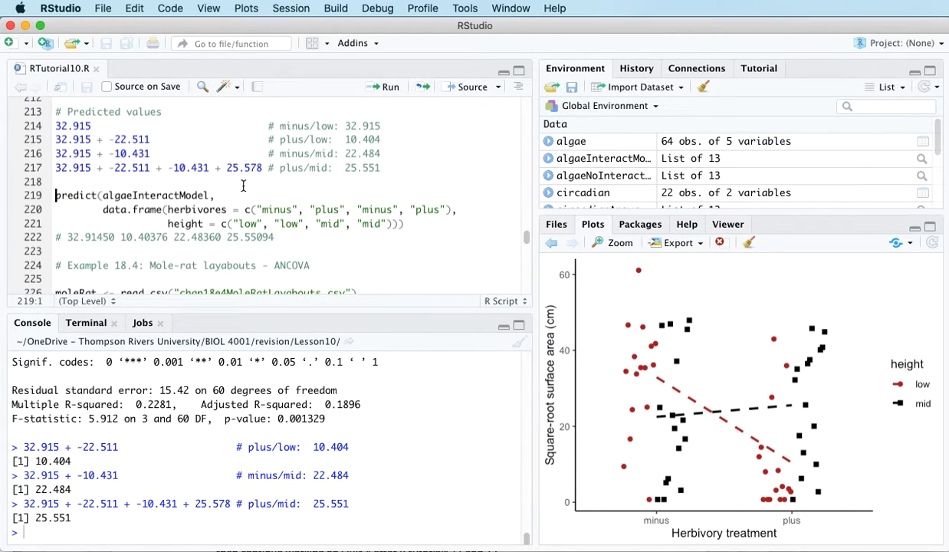
left_click(393, 89)
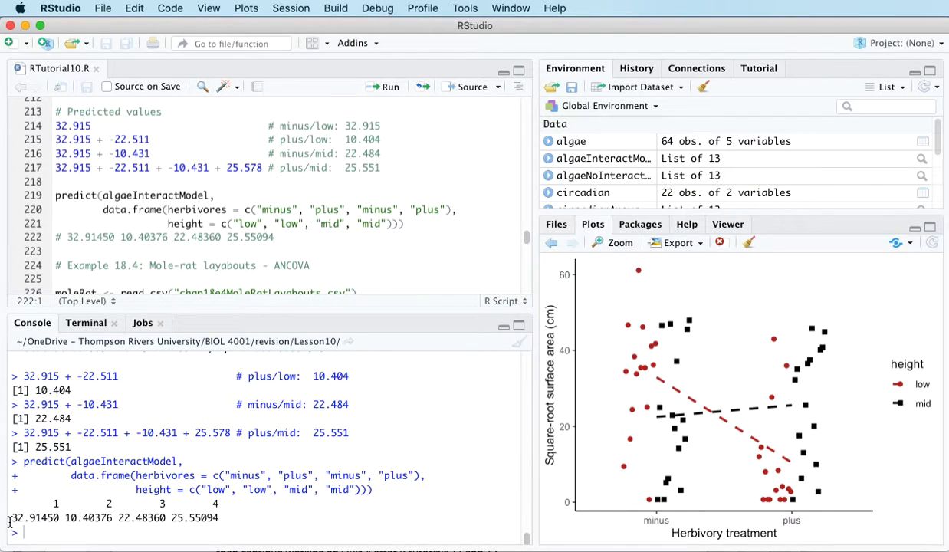
left_click_drag(10, 517, 221, 518)
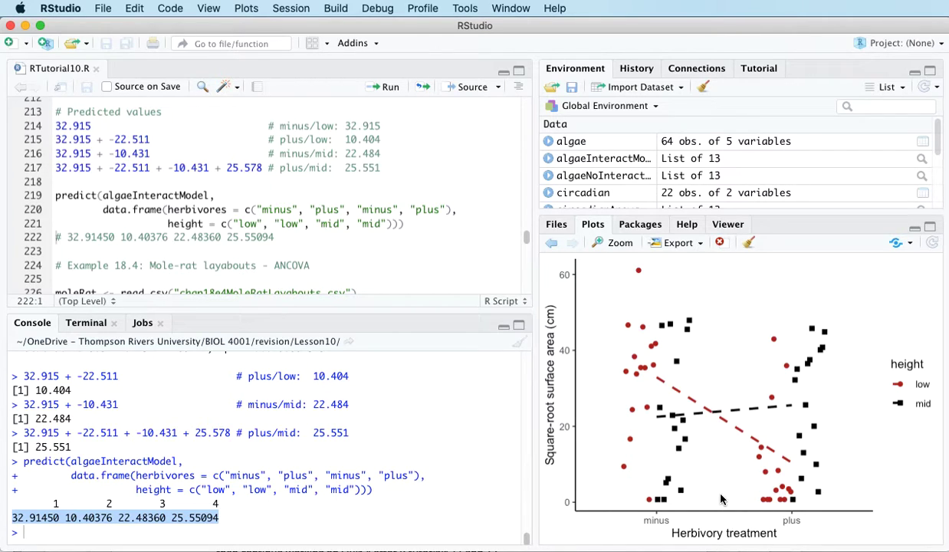
left_click(286, 514)
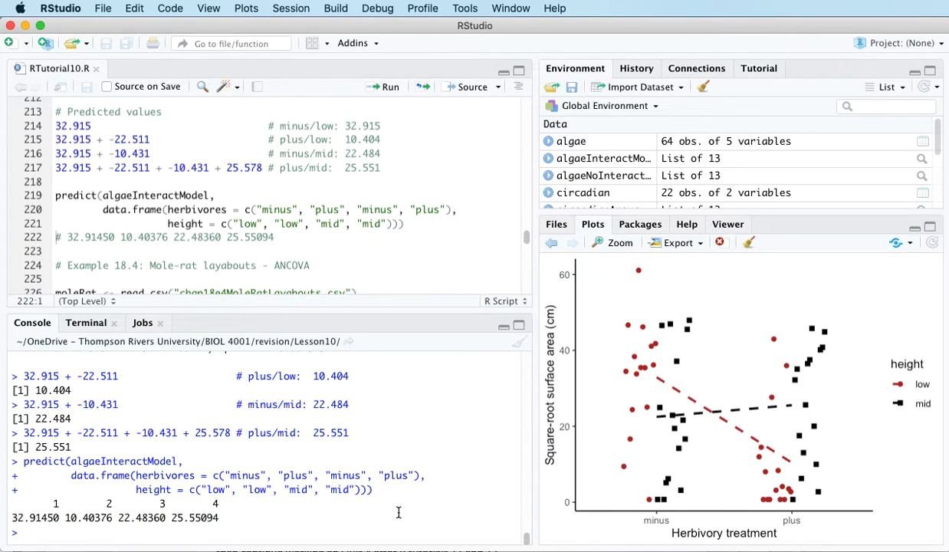